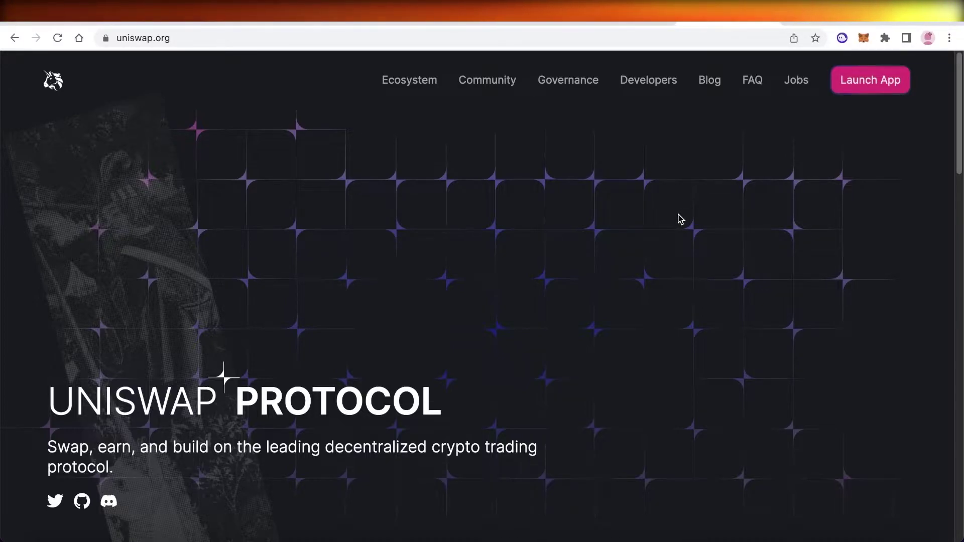
Browse the uniswap.org landing page, then switch to the MetaMask 'Install MetaMask for your browser' tab.
{"action": "scroll", "coordinate": [678, 219], "scroll_direction": "down", "scroll_amount": 3}
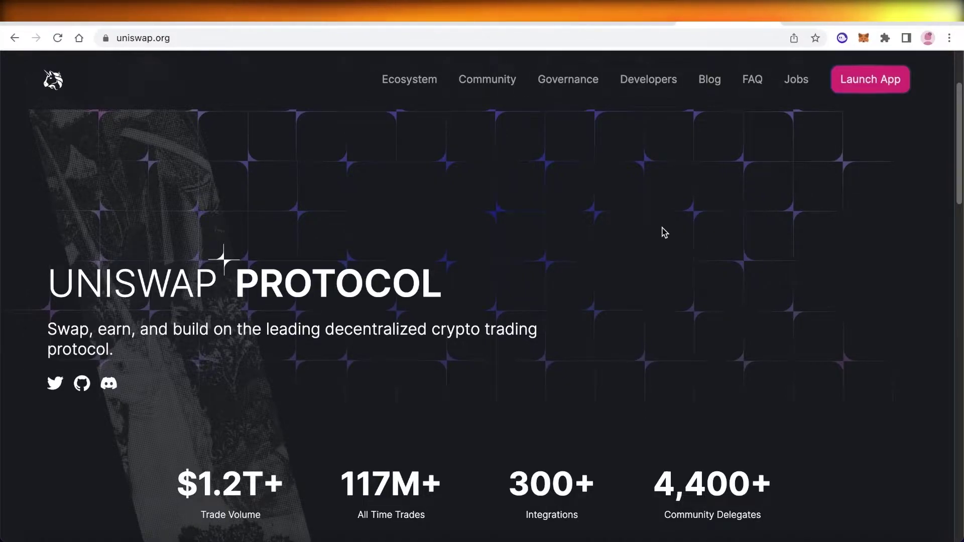
{"action": "scroll", "coordinate": [660, 233], "scroll_direction": "down", "scroll_amount": 2}
{"action": "scroll", "coordinate": [652, 253], "scroll_direction": "down", "scroll_amount": 4}
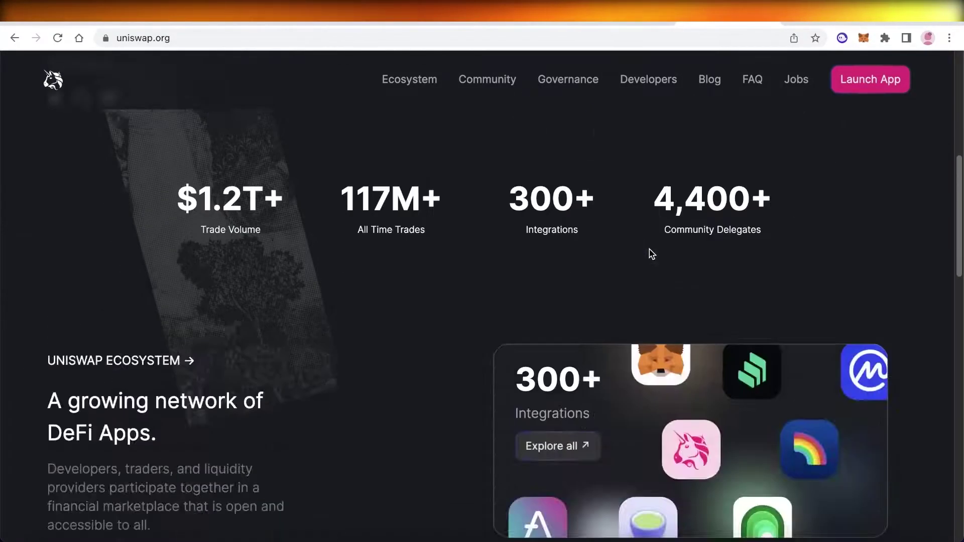
{"action": "scroll", "coordinate": [649, 249], "scroll_direction": "down", "scroll_amount": 8}
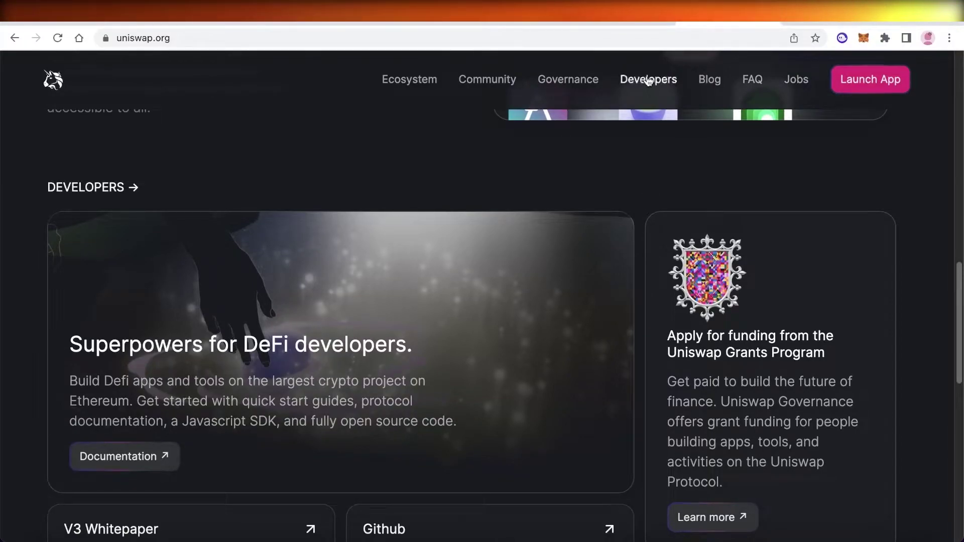
{"action": "scroll", "coordinate": [697, 232], "scroll_direction": "up", "scroll_amount": 15}
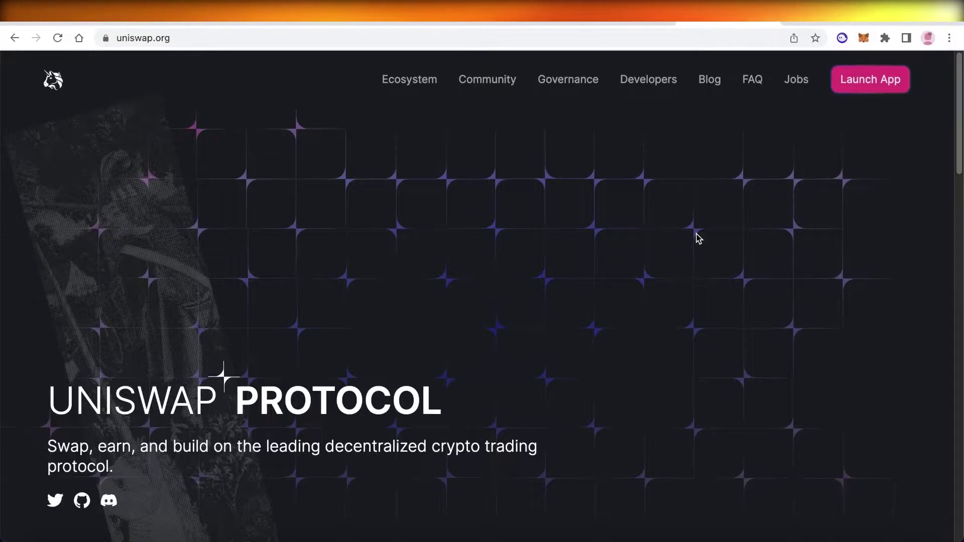
{"action": "scroll", "coordinate": [697, 238], "scroll_direction": "down", "scroll_amount": 8}
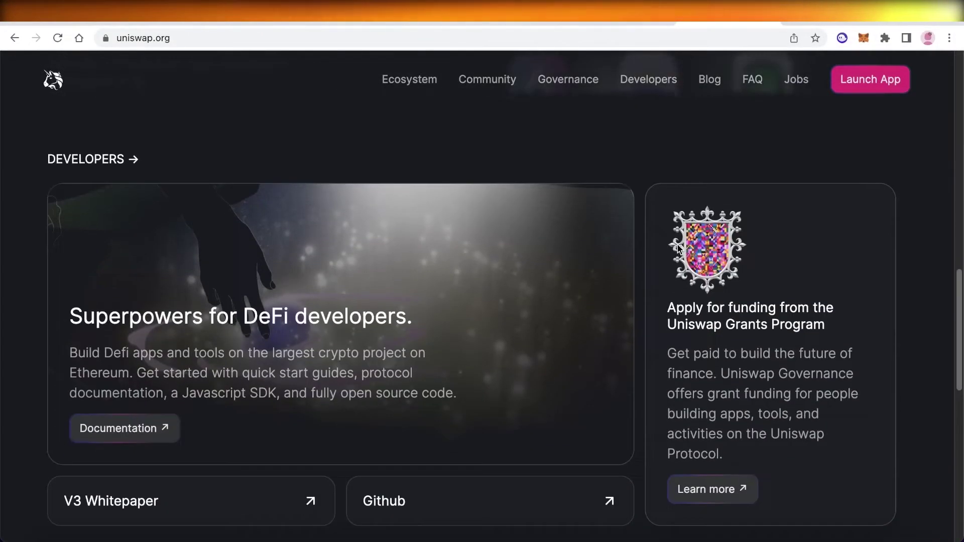
{"action": "scroll", "coordinate": [676, 245], "scroll_direction": "down", "scroll_amount": 2}
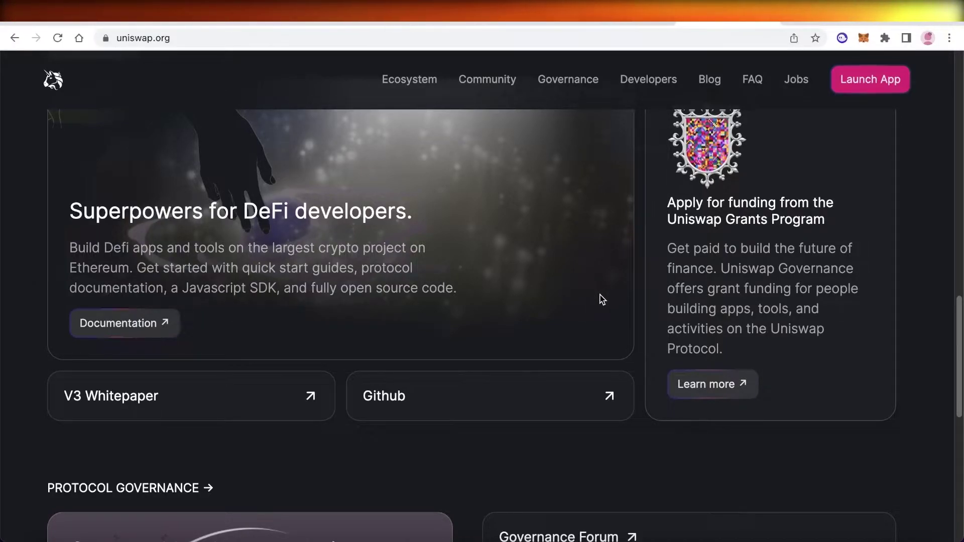
{"action": "scroll", "coordinate": [601, 299], "scroll_direction": "down", "scroll_amount": 2}
{"action": "scroll", "coordinate": [587, 282], "scroll_direction": "down", "scroll_amount": 2}
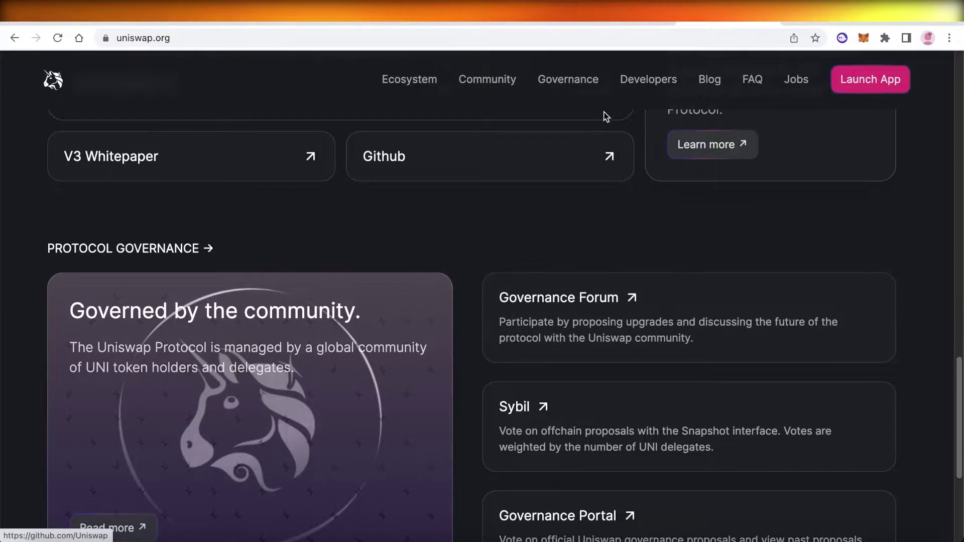
{"action": "left_click", "coordinate": [580, 22]}
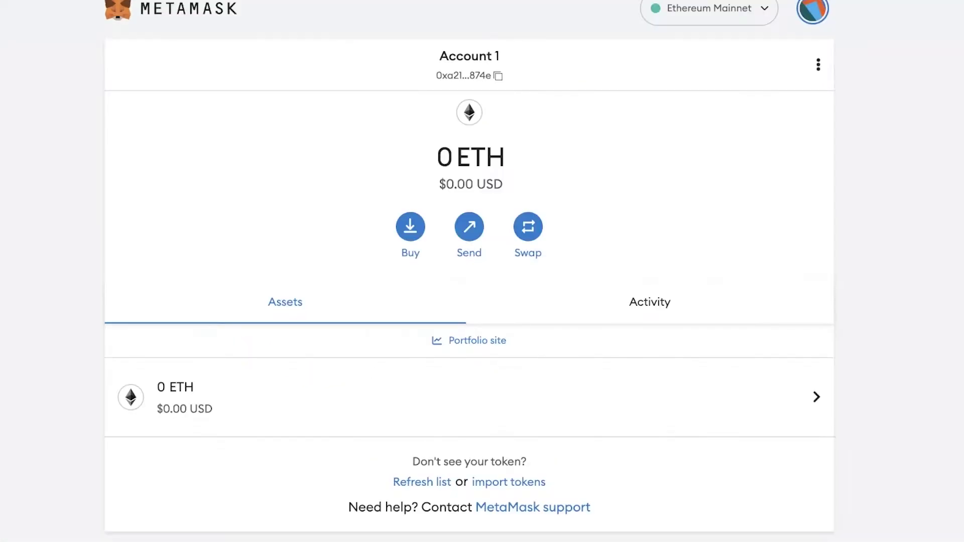
Check that MetaMask's network list holds only Ethereum Mainnet, then return to the uniswap.org homepage.
{"action": "left_click", "coordinate": [722, 19]}
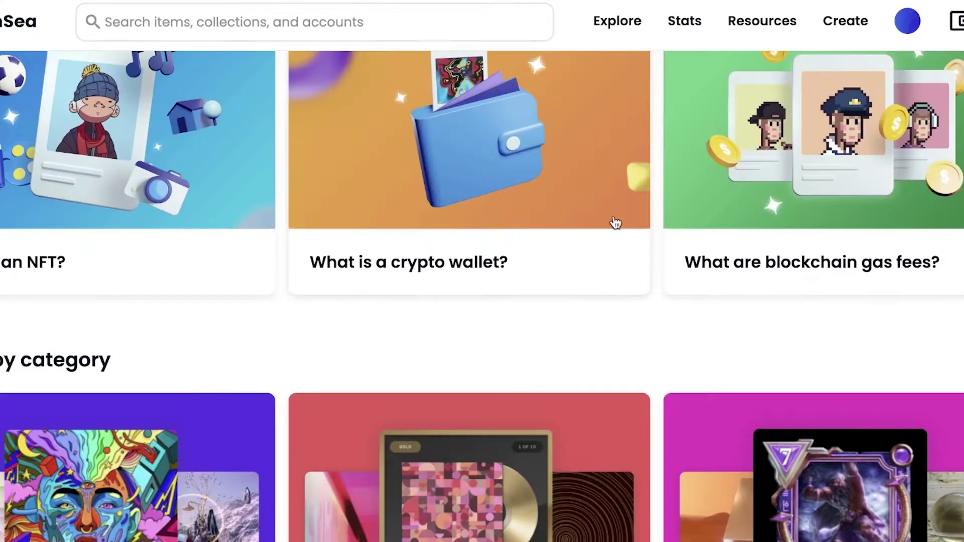
{"action": "scroll", "coordinate": [615, 222], "scroll_direction": "down", "scroll_amount": 15}
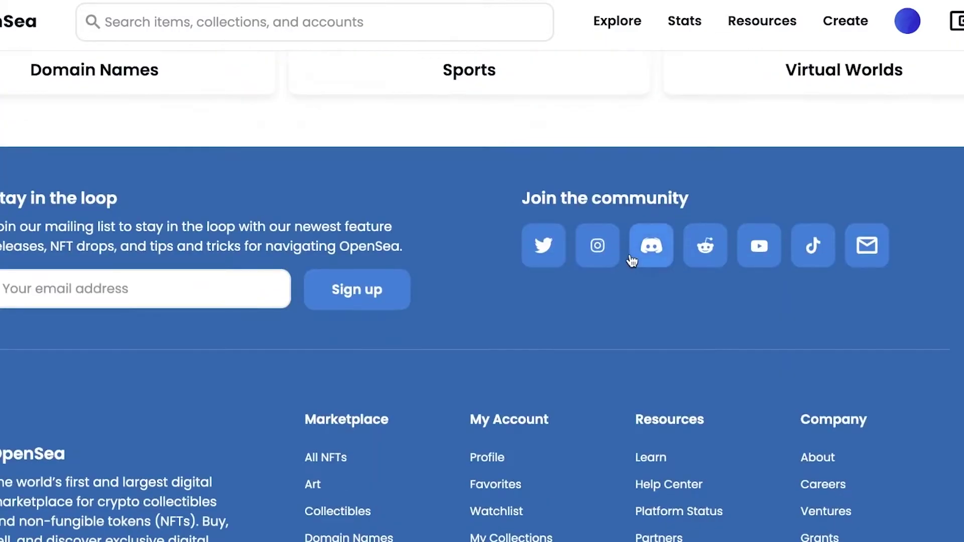
{"action": "scroll", "coordinate": [631, 259], "scroll_direction": "up", "scroll_amount": 4}
{"action": "scroll", "coordinate": [630, 254], "scroll_direction": "up", "scroll_amount": 10}
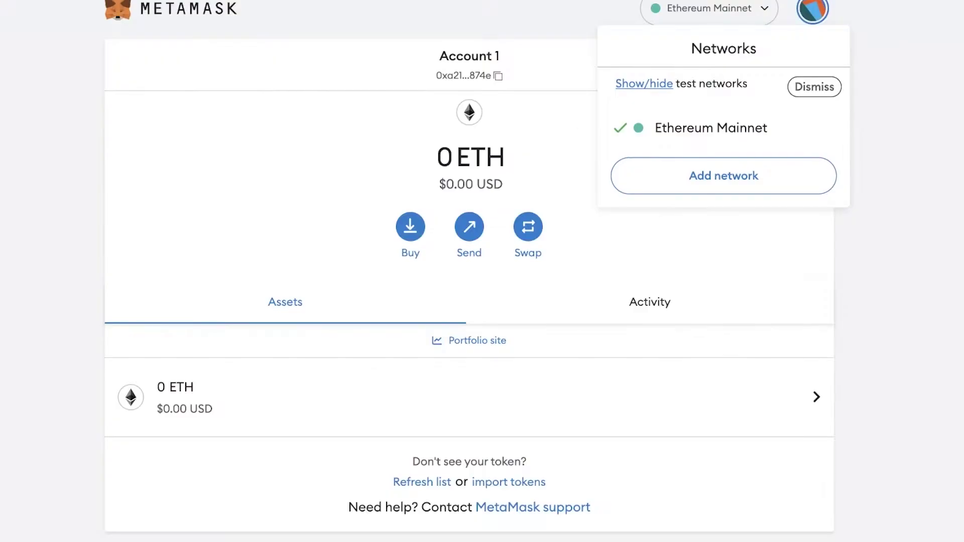
{"action": "left_click", "coordinate": [426, 61]}
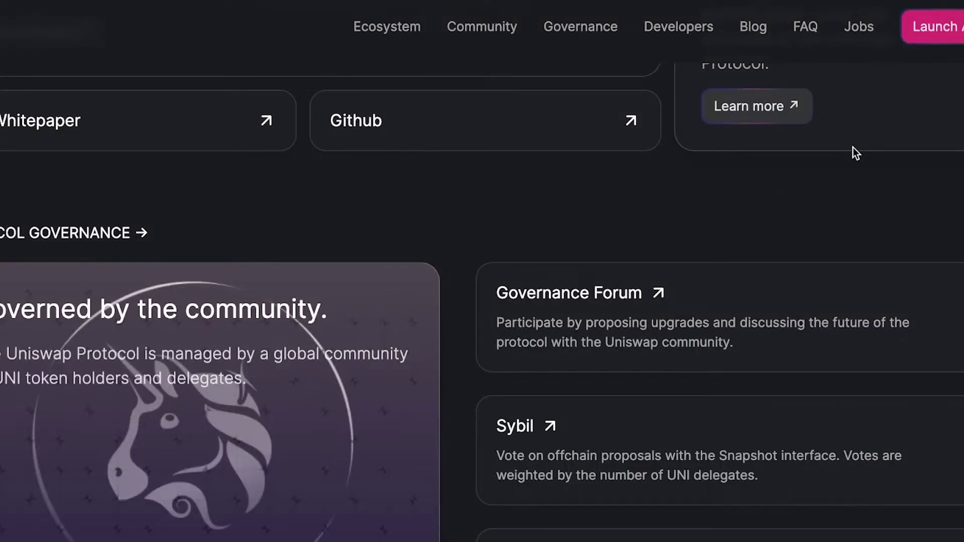
{"action": "scroll", "coordinate": [854, 152], "scroll_direction": "up", "scroll_amount": 15}
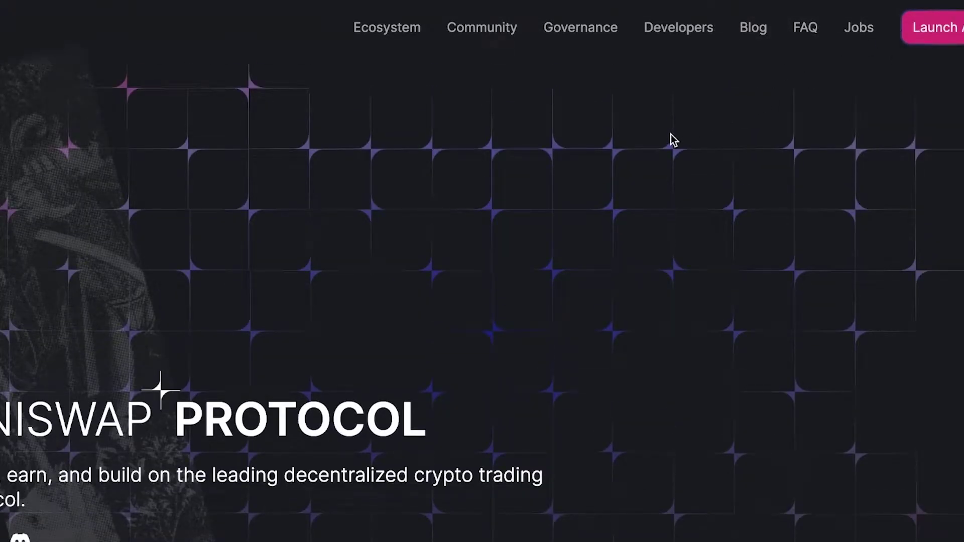
Launch the Uniswap swap app from uniswap.org, showing an empty ETH swap form.
{"action": "scroll", "coordinate": [671, 135], "scroll_direction": "down", "scroll_amount": 3}
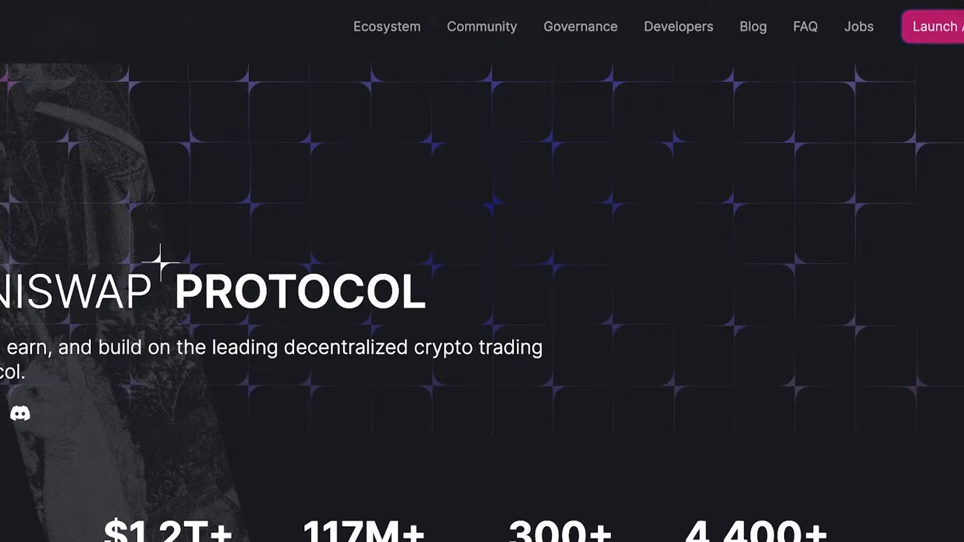
{"action": "left_click", "coordinate": [920, 37]}
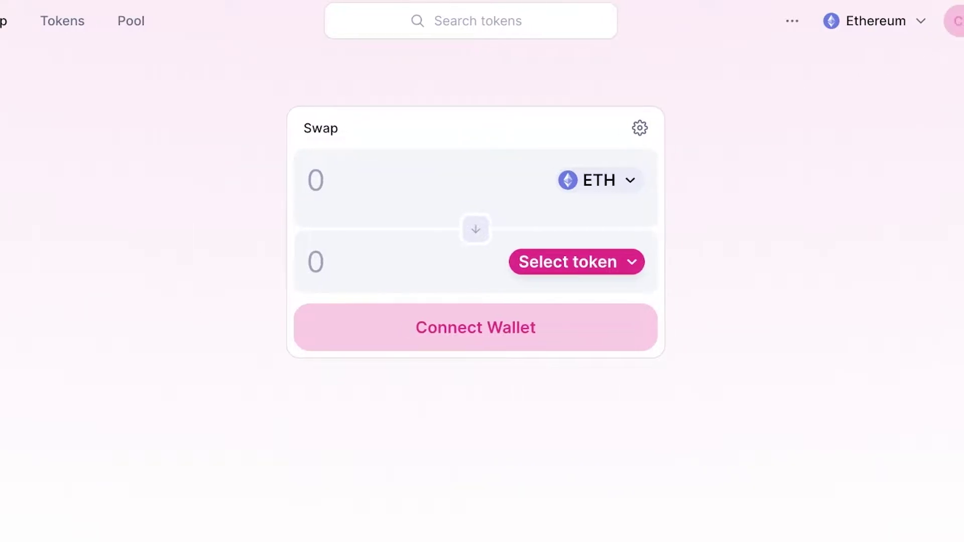
Connect MetaMask's Account 1 to the Uniswap swap app.
{"action": "left_click", "coordinate": [889, 29]}
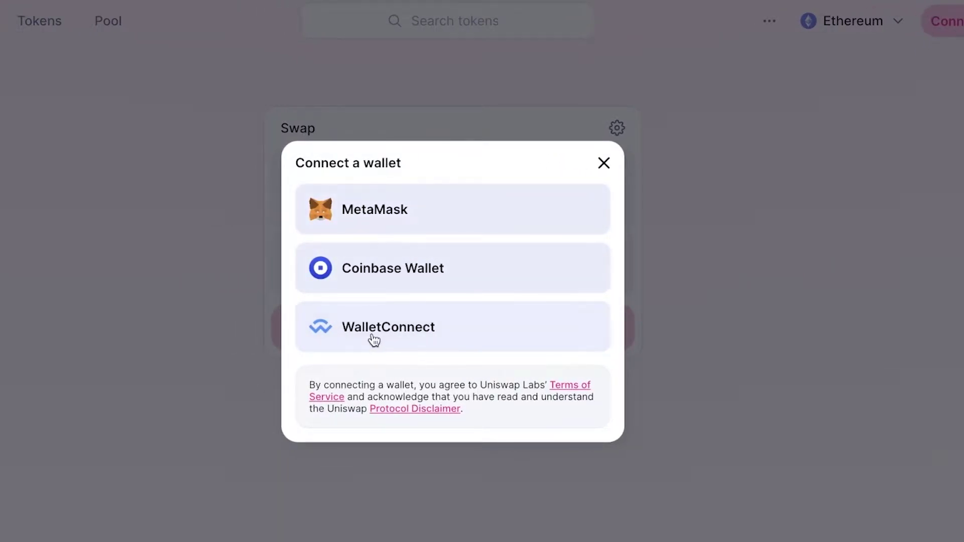
{"action": "left_click", "coordinate": [330, 209]}
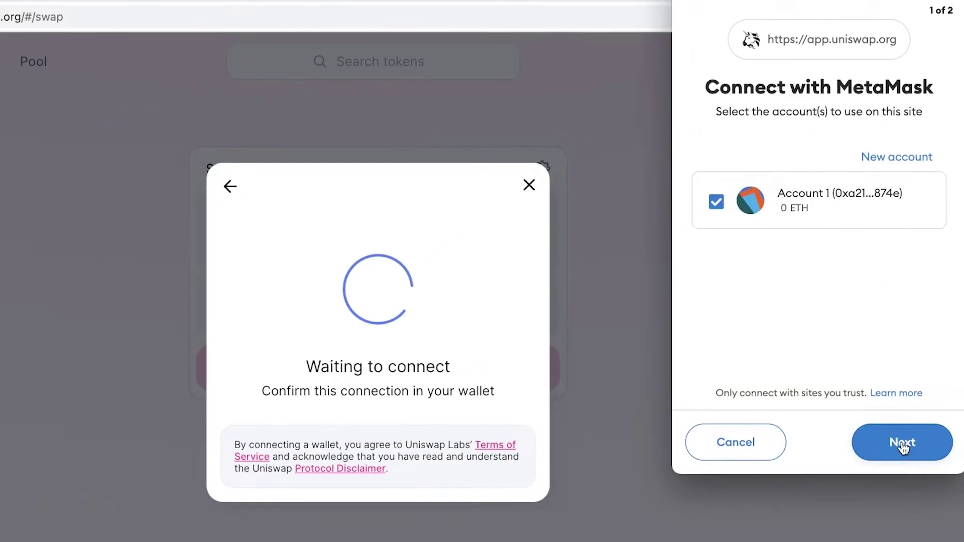
{"action": "left_click", "coordinate": [902, 444]}
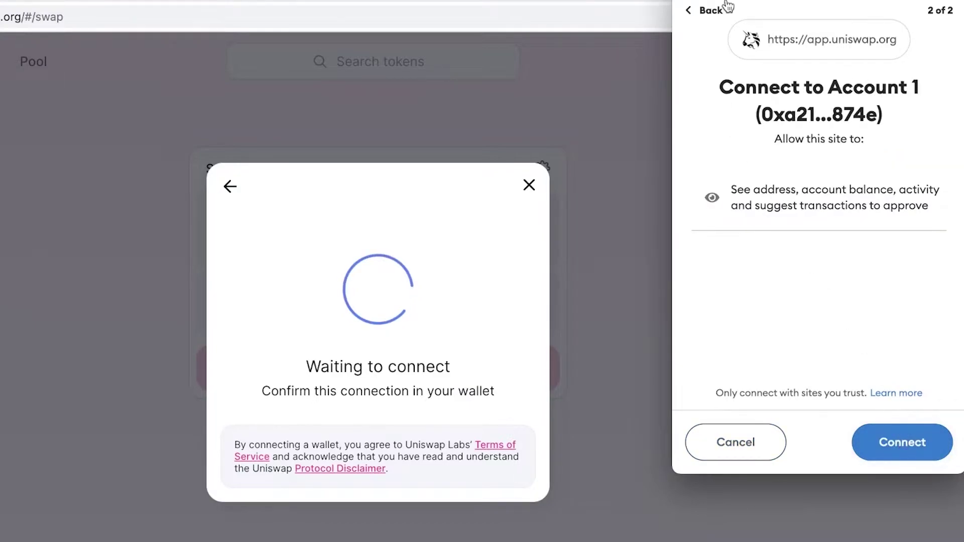
{"action": "left_click", "coordinate": [904, 441]}
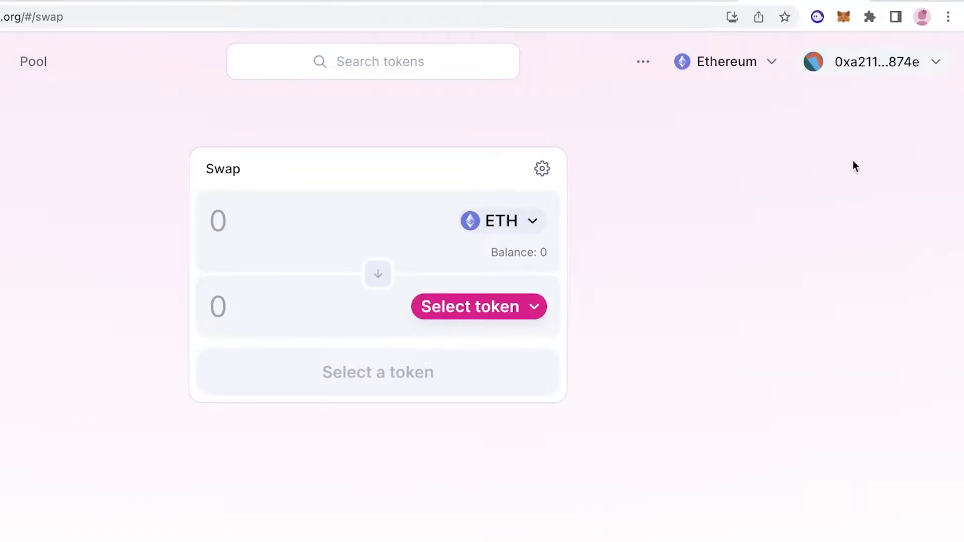
View the connected wallet's details and its block explorer link, then close the panel.
{"action": "left_click", "coordinate": [835, 60]}
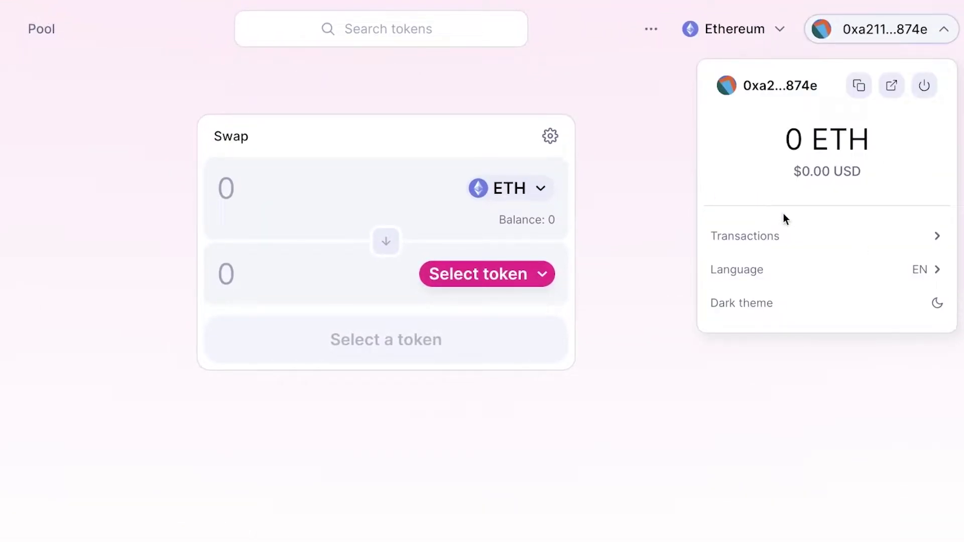
{"action": "left_click", "coordinate": [900, 90]}
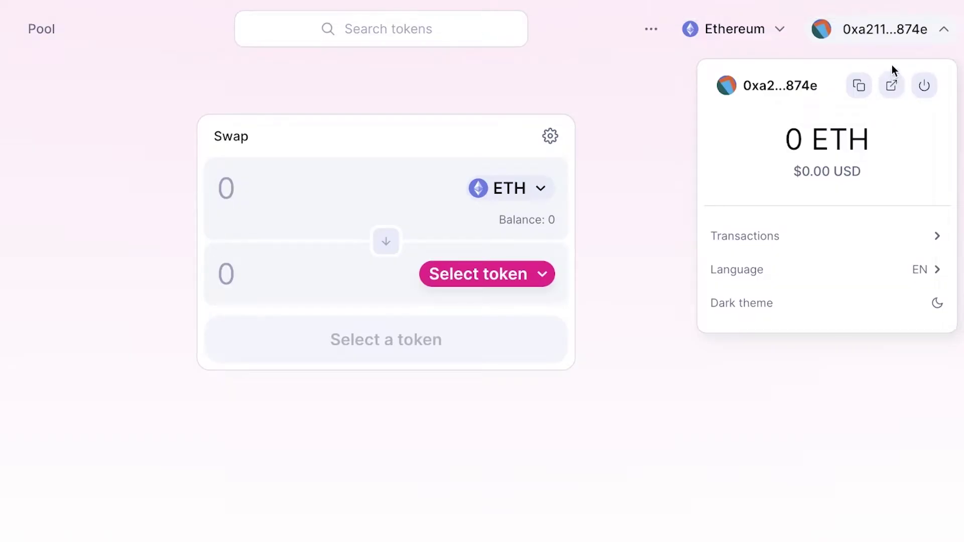
{"action": "left_click", "coordinate": [883, 28]}
{"action": "left_click", "coordinate": [883, 27]}
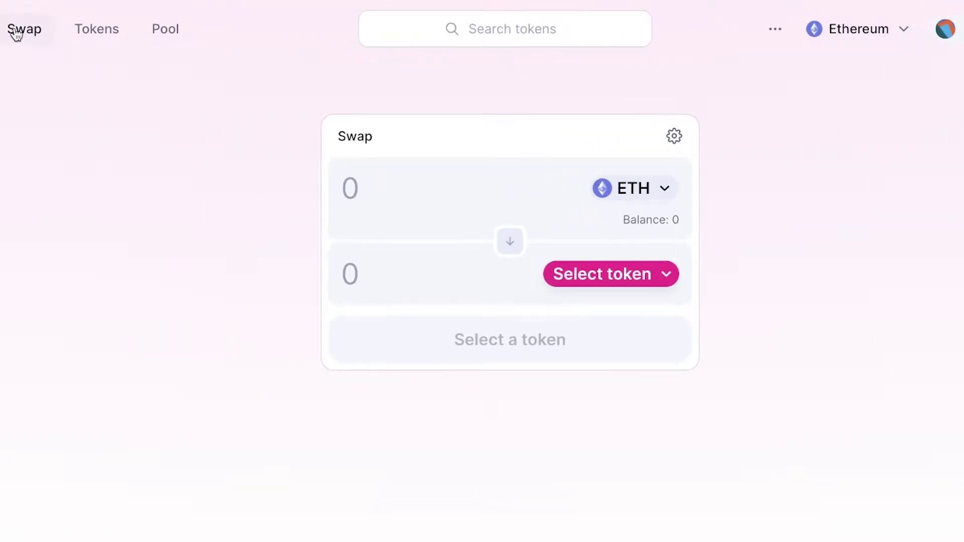
Keep ETH as the paying token and choose Bounce (AUCTION) as the token to receive.
{"action": "left_click", "coordinate": [665, 189]}
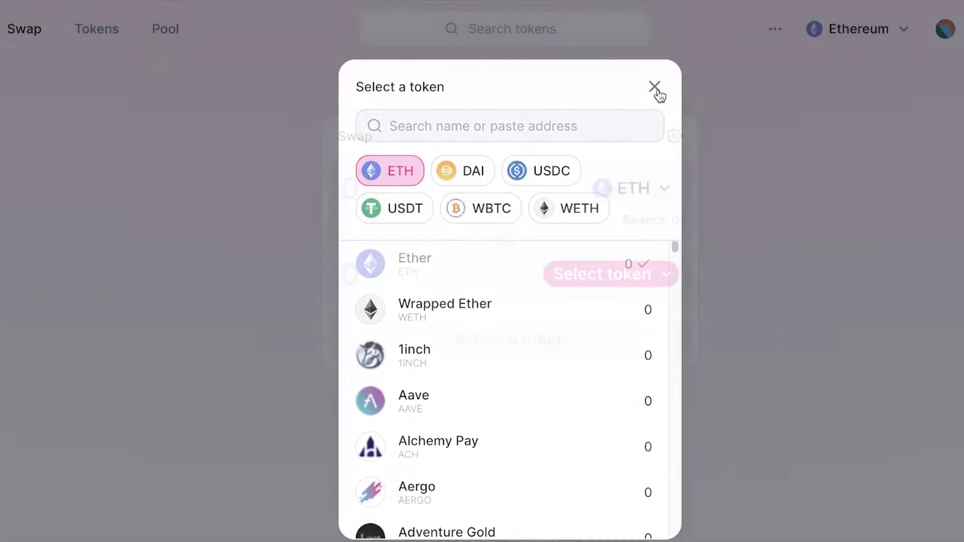
{"action": "left_click", "coordinate": [655, 89]}
{"action": "left_click", "coordinate": [593, 274]}
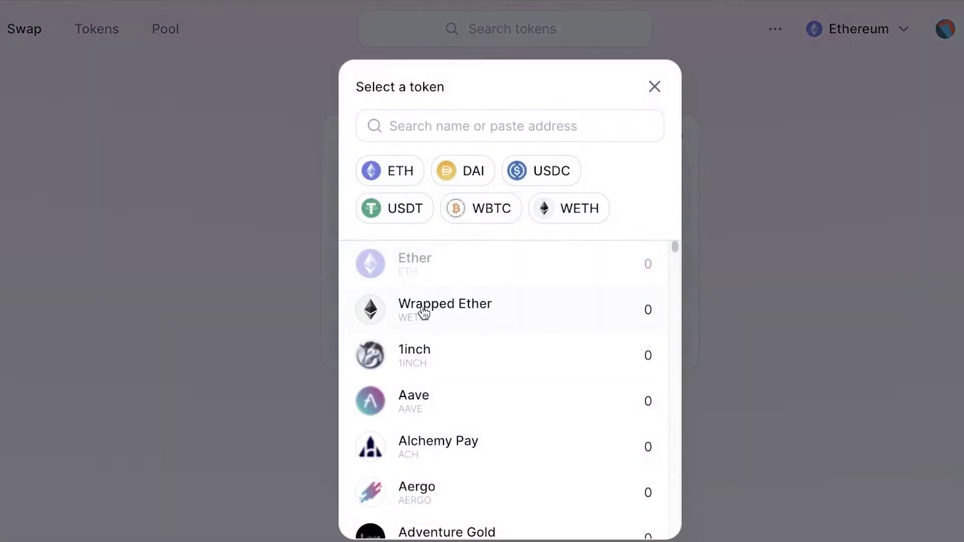
{"action": "scroll", "coordinate": [424, 313], "scroll_direction": "down", "scroll_amount": 10}
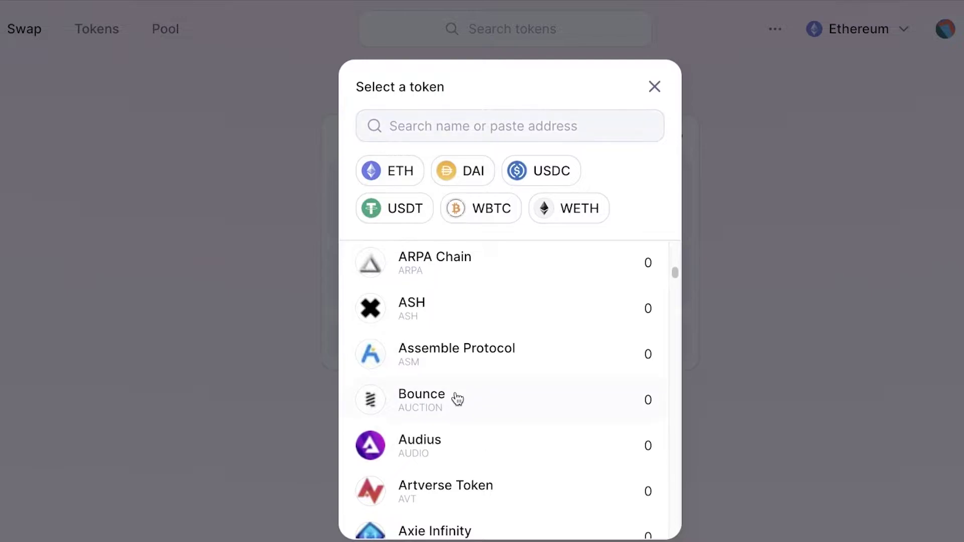
{"action": "left_click", "coordinate": [456, 399]}
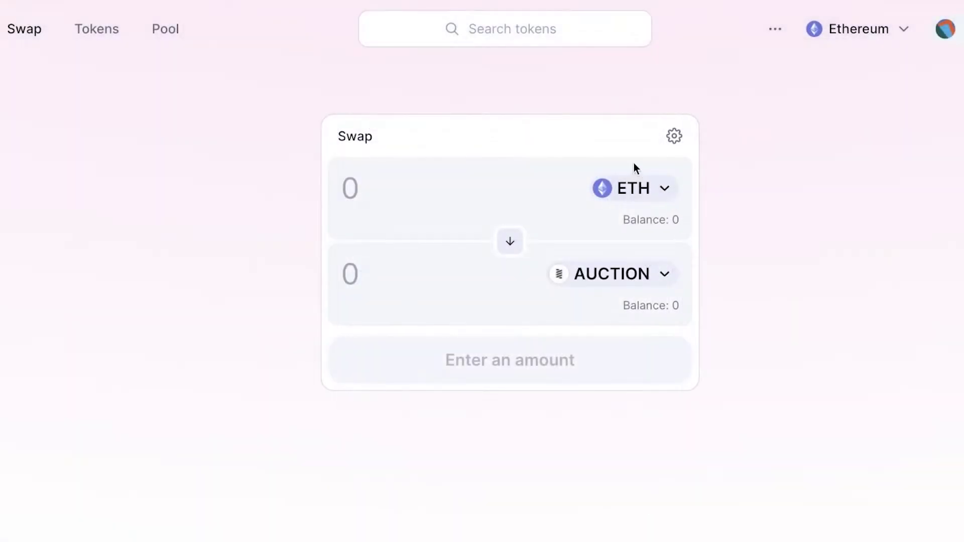
Enter 9 ETH to swap, flip the exchange rate and review the price details.
{"action": "left_click", "coordinate": [451, 193]}
{"action": "type", "text": "9"}
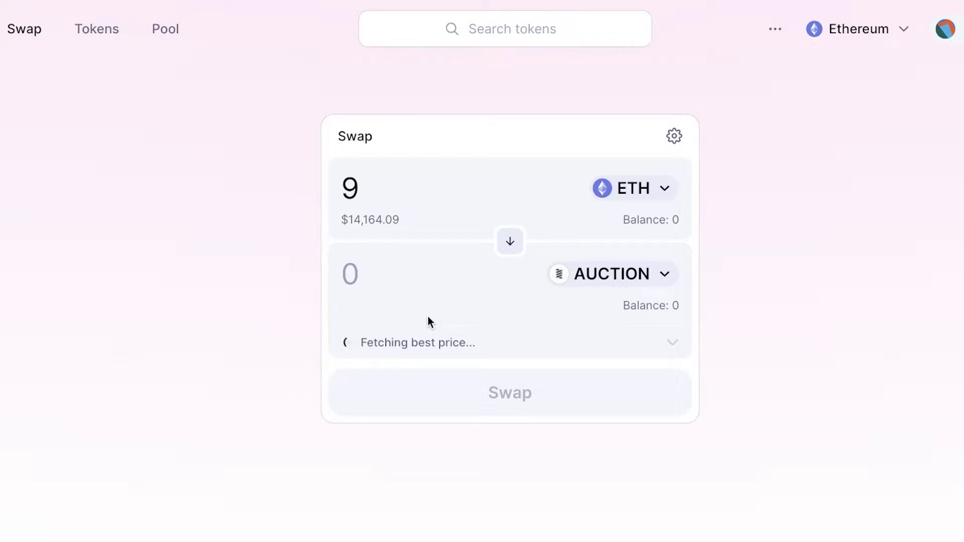
{"action": "left_click", "coordinate": [430, 360]}
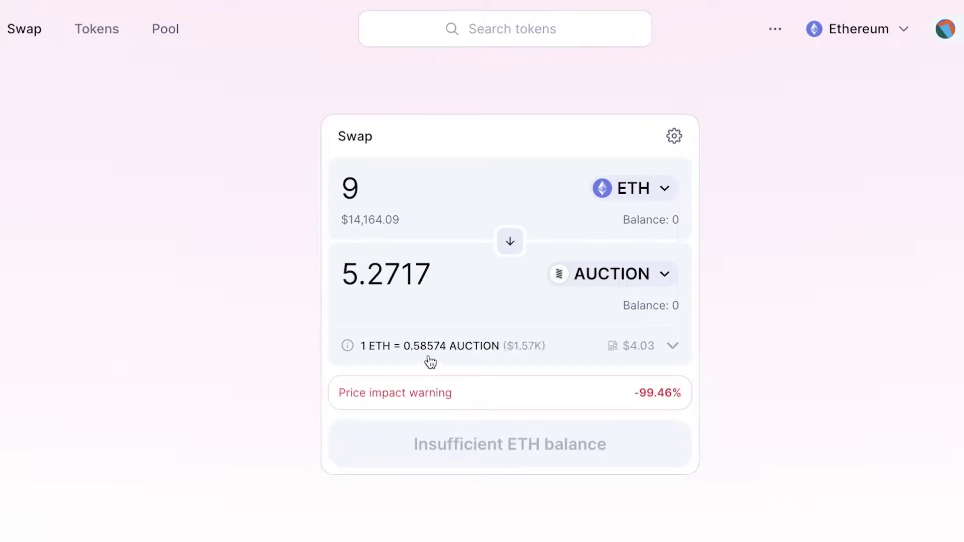
{"action": "left_click", "coordinate": [602, 351]}
{"action": "scroll", "coordinate": [497, 338], "scroll_direction": "down", "scroll_amount": 2}
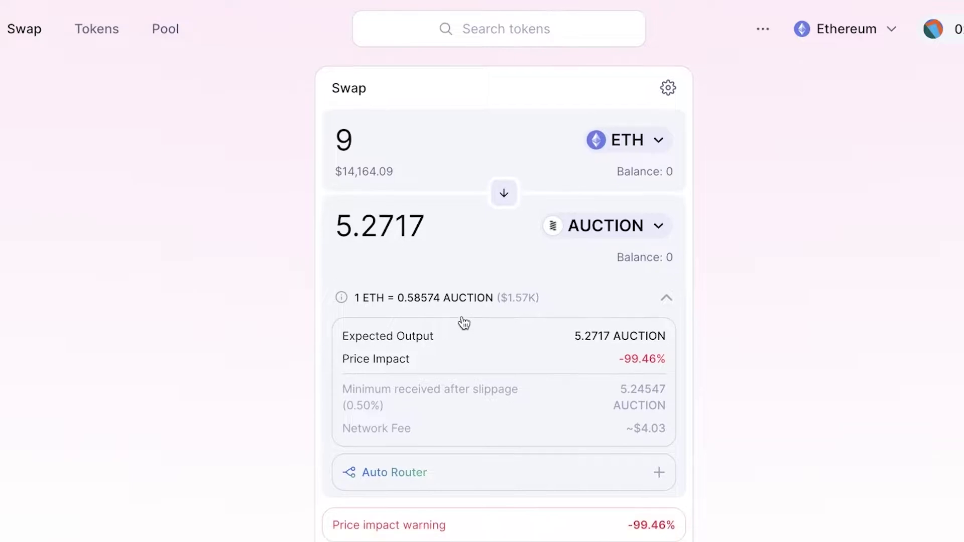
{"action": "mouse_move", "coordinate": [432, 311]}
{"action": "scroll", "coordinate": [417, 366], "scroll_direction": "down", "scroll_amount": 1}
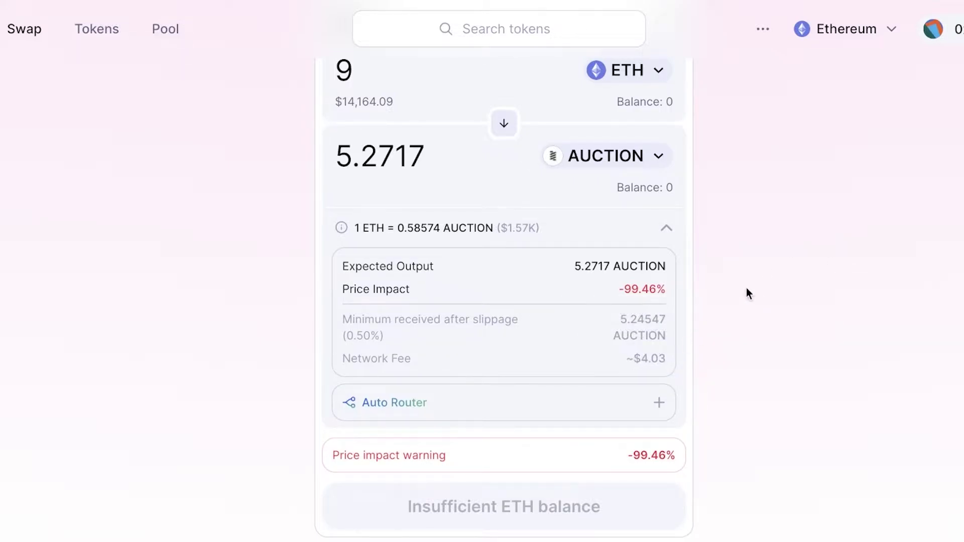
{"action": "scroll", "coordinate": [746, 293], "scroll_direction": "up", "scroll_amount": 2}
Change the ETH amount to sell from 9 to 1.
{"action": "left_click", "coordinate": [347, 176]}
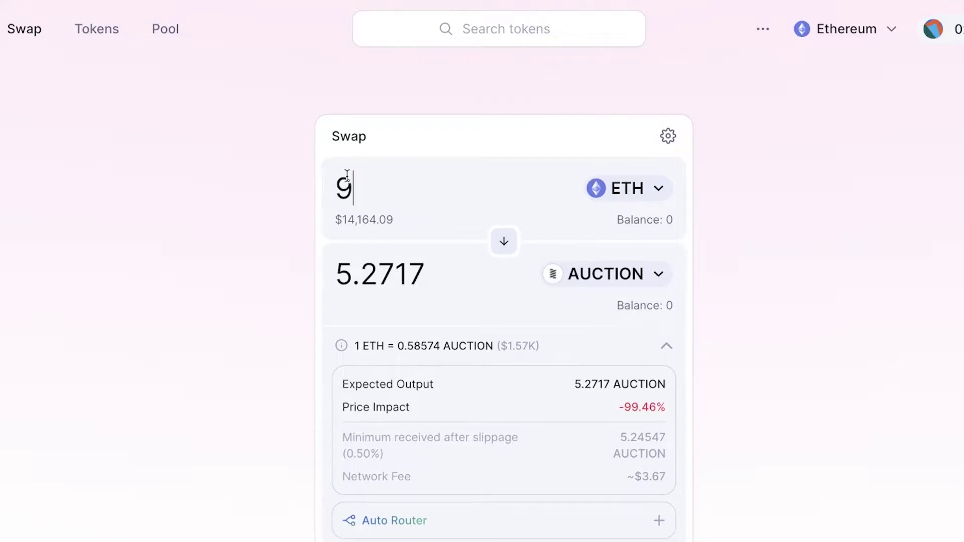
{"action": "key", "text": "BackSpace"}
{"action": "type", "text": "1"}
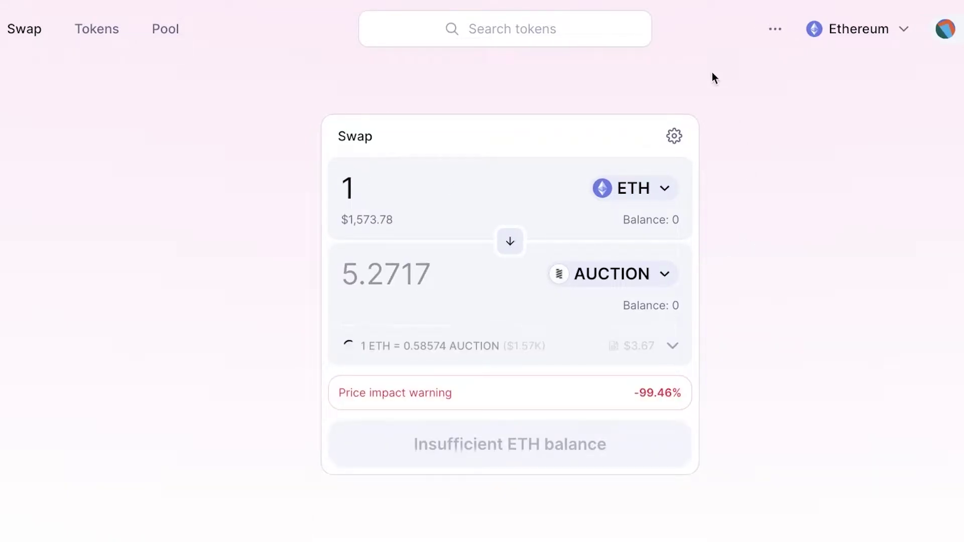
Glance at the ··· links menu, then open the Top tokens list.
{"action": "left_click", "coordinate": [774, 36]}
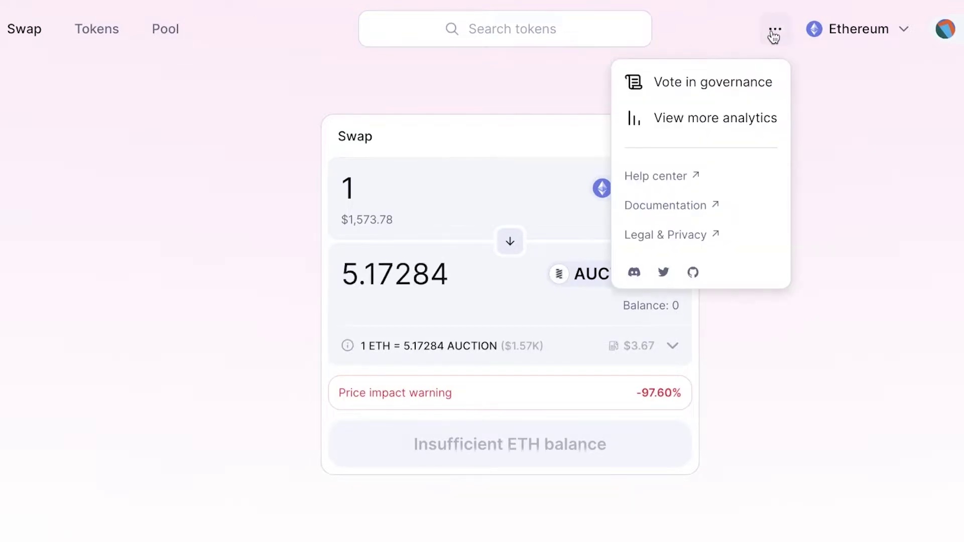
{"action": "left_click", "coordinate": [776, 33]}
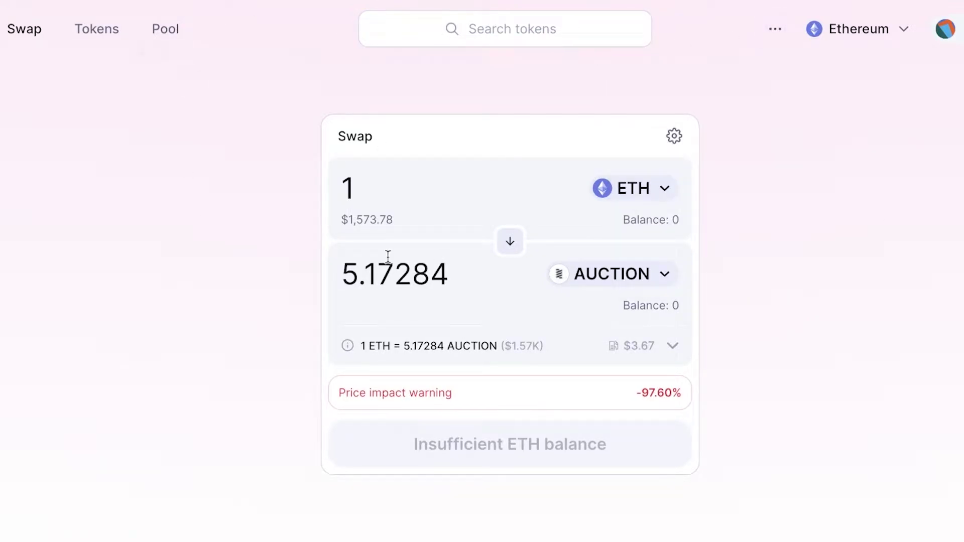
{"action": "left_click", "coordinate": [98, 37]}
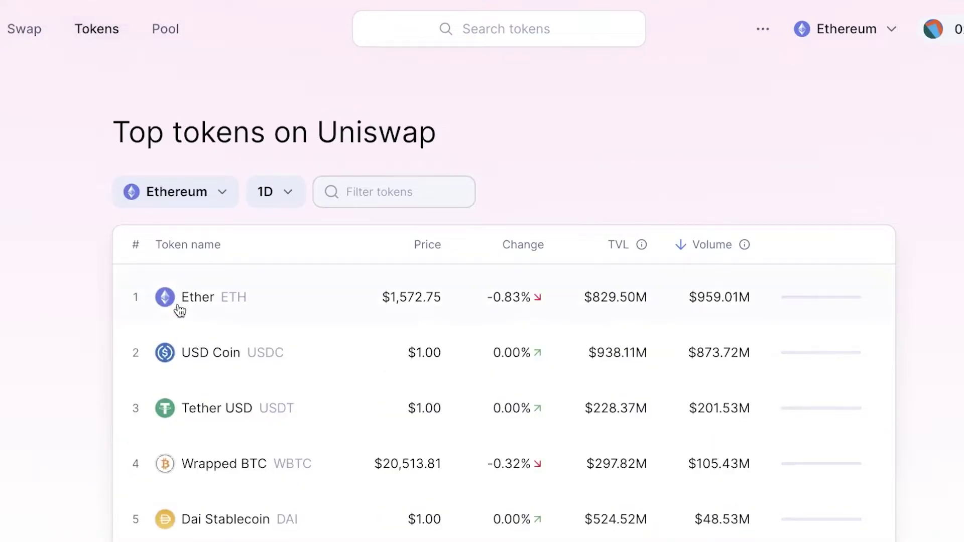
{"action": "scroll", "coordinate": [205, 290], "scroll_direction": "down", "scroll_amount": 4}
{"action": "scroll", "coordinate": [209, 278], "scroll_direction": "up", "scroll_amount": 3}
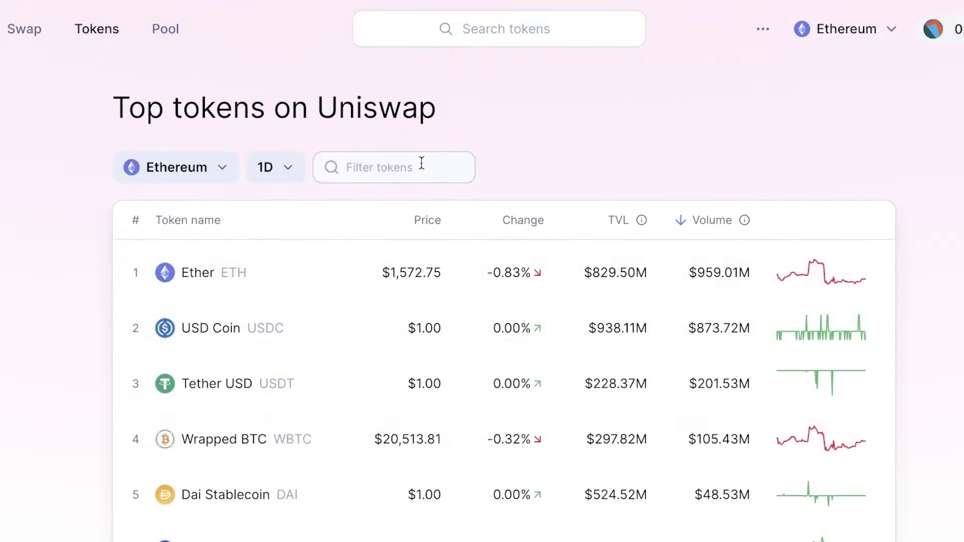
{"action": "left_click", "coordinate": [287, 175]}
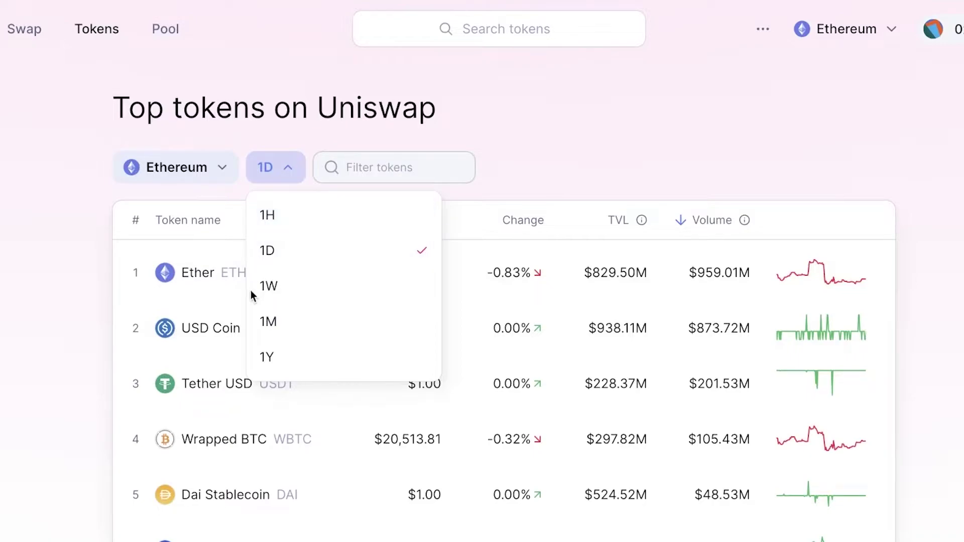
{"action": "left_click", "coordinate": [11, 303]}
{"action": "scroll", "coordinate": [15, 301], "scroll_direction": "down", "scroll_amount": 5}
{"action": "scroll", "coordinate": [366, 295], "scroll_direction": "up", "scroll_amount": 6}
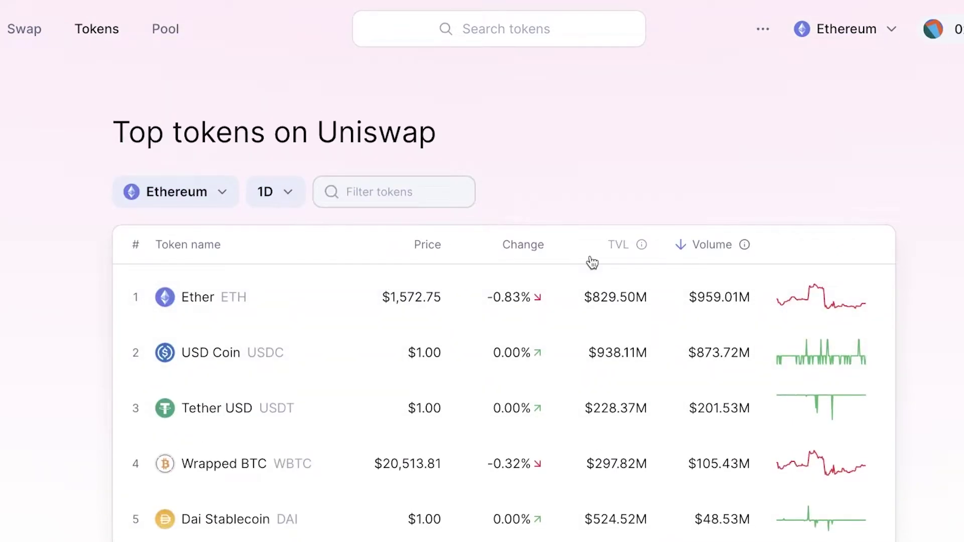
{"action": "scroll", "coordinate": [593, 262], "scroll_direction": "down", "scroll_amount": 20}
{"action": "scroll", "coordinate": [261, 273], "scroll_direction": "up", "scroll_amount": 2}
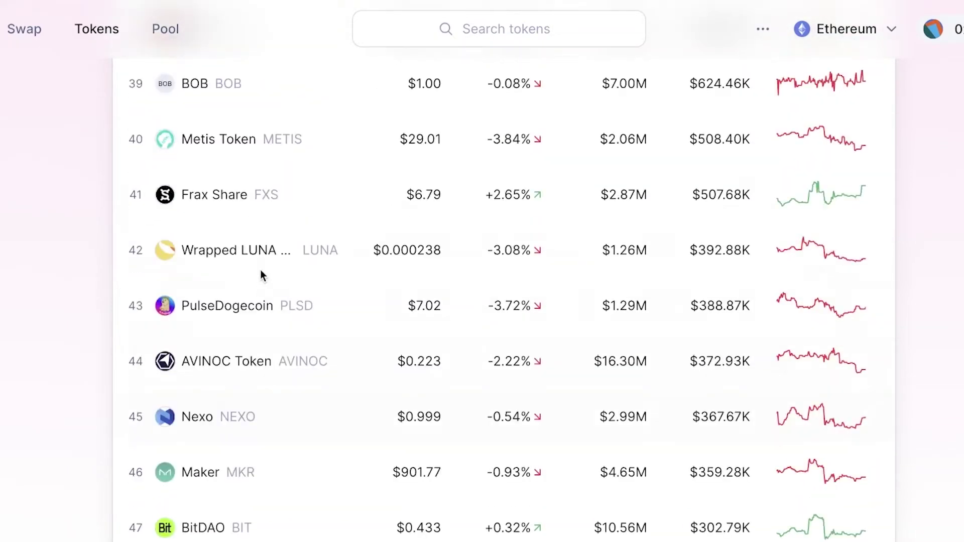
{"action": "scroll", "coordinate": [261, 273], "scroll_direction": "up", "scroll_amount": 20}
{"action": "scroll", "coordinate": [231, 251], "scroll_direction": "down", "scroll_amount": 20}
{"action": "scroll", "coordinate": [327, 264], "scroll_direction": "up", "scroll_amount": 13}
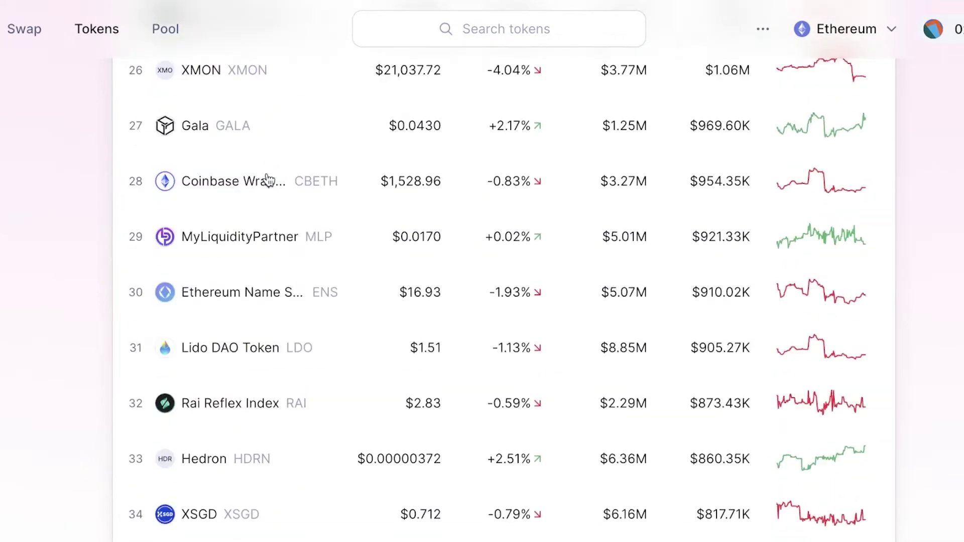
{"action": "scroll", "coordinate": [230, 196], "scroll_direction": "up", "scroll_amount": 20}
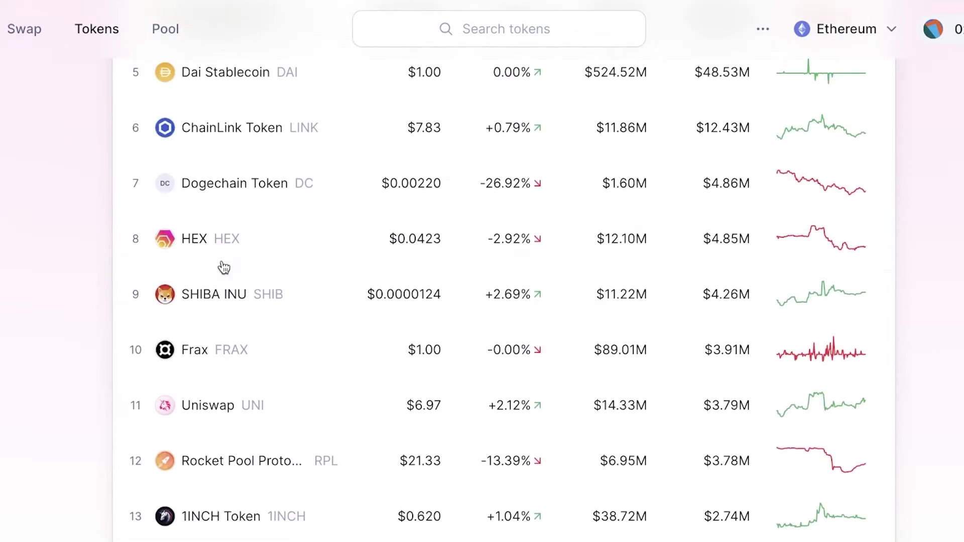
Review Dai Stablecoin's price chart, Stats and About sections, then go to the Pools page.
{"action": "left_click", "coordinate": [260, 82]}
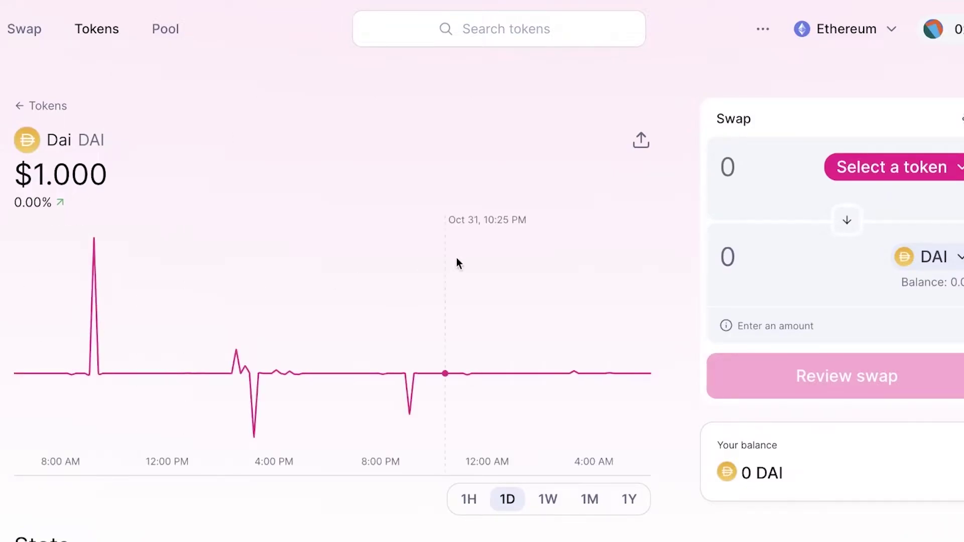
{"action": "scroll", "coordinate": [746, 258], "scroll_direction": "down", "scroll_amount": 6}
{"action": "scroll", "coordinate": [736, 242], "scroll_direction": "up", "scroll_amount": 6}
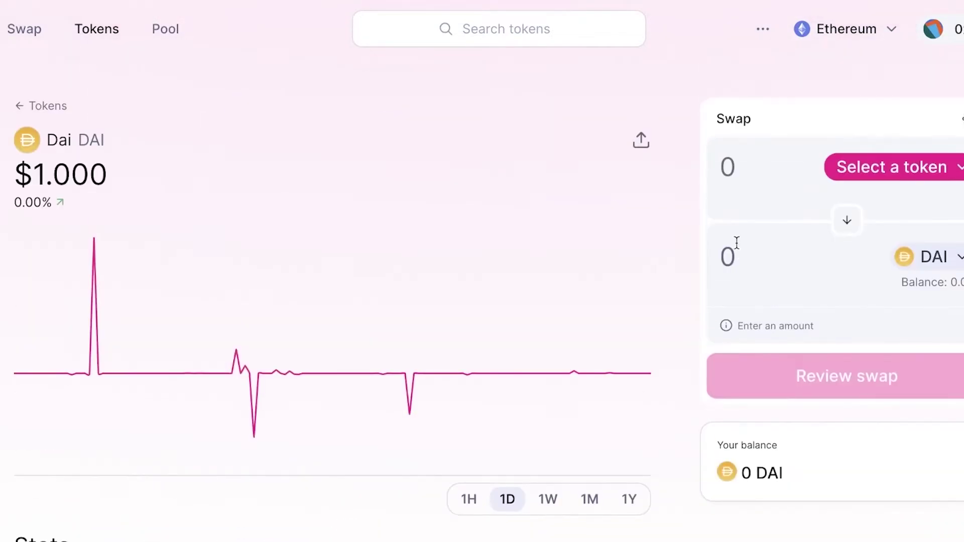
{"action": "scroll", "coordinate": [408, 246], "scroll_direction": "down", "scroll_amount": 6}
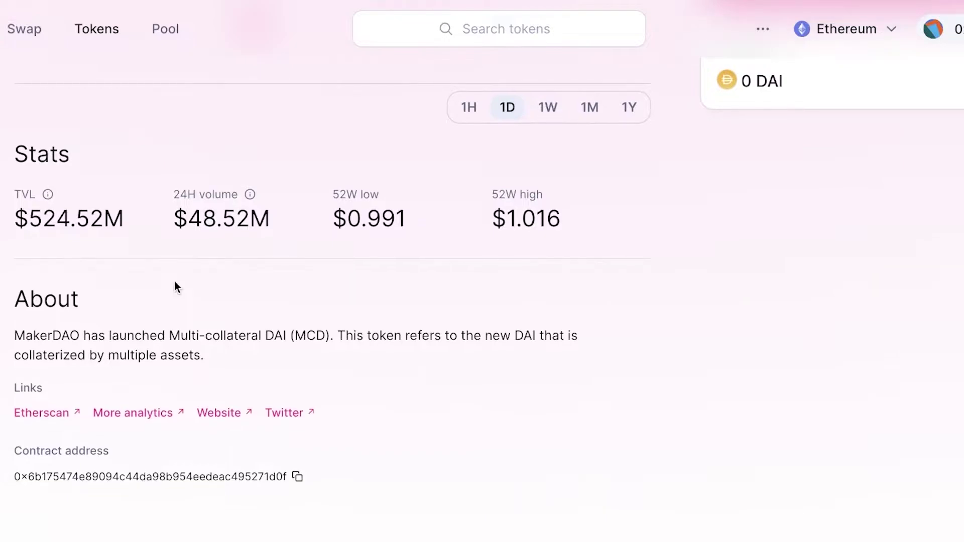
{"action": "scroll", "coordinate": [191, 275], "scroll_direction": "up", "scroll_amount": 3}
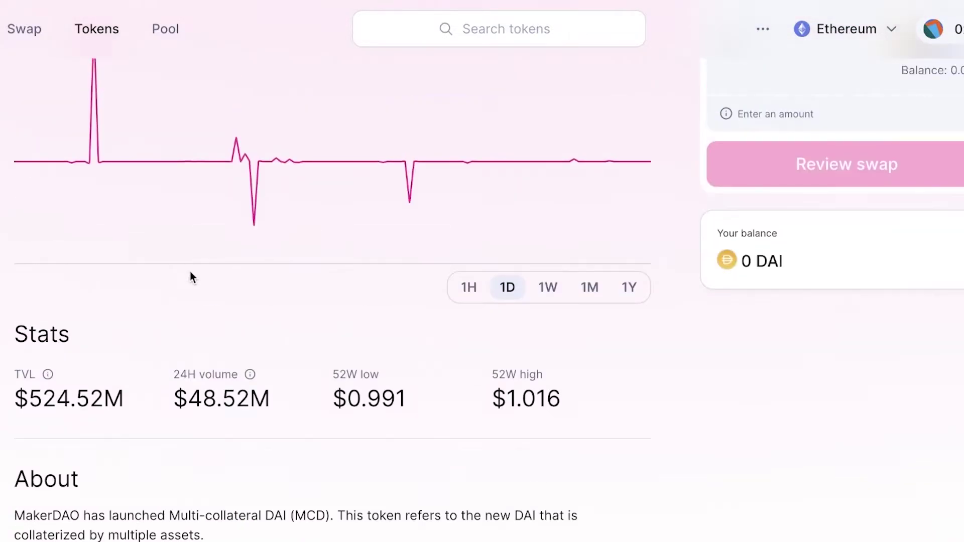
{"action": "scroll", "coordinate": [180, 275], "scroll_direction": "down", "scroll_amount": 3}
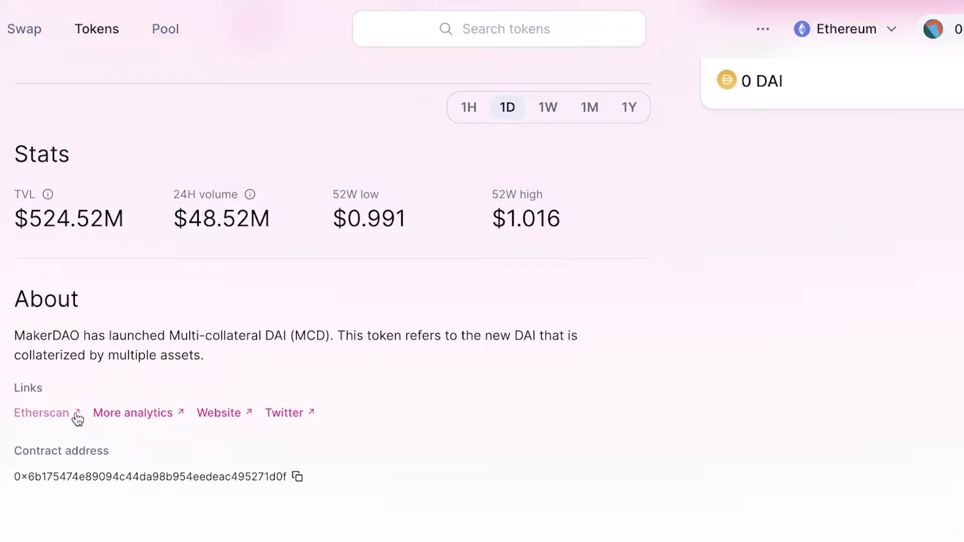
{"action": "scroll", "coordinate": [242, 319], "scroll_direction": "up", "scroll_amount": 5}
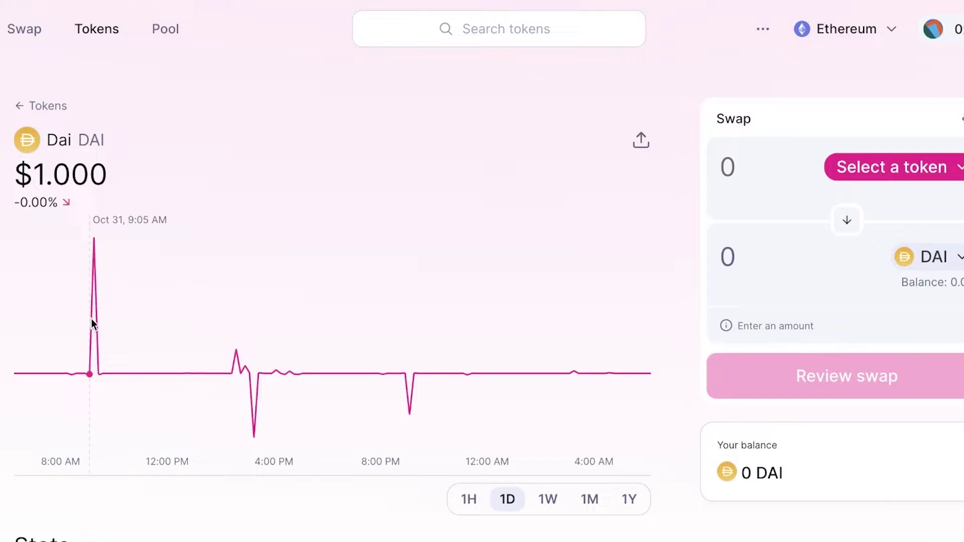
{"action": "left_click", "coordinate": [158, 31]}
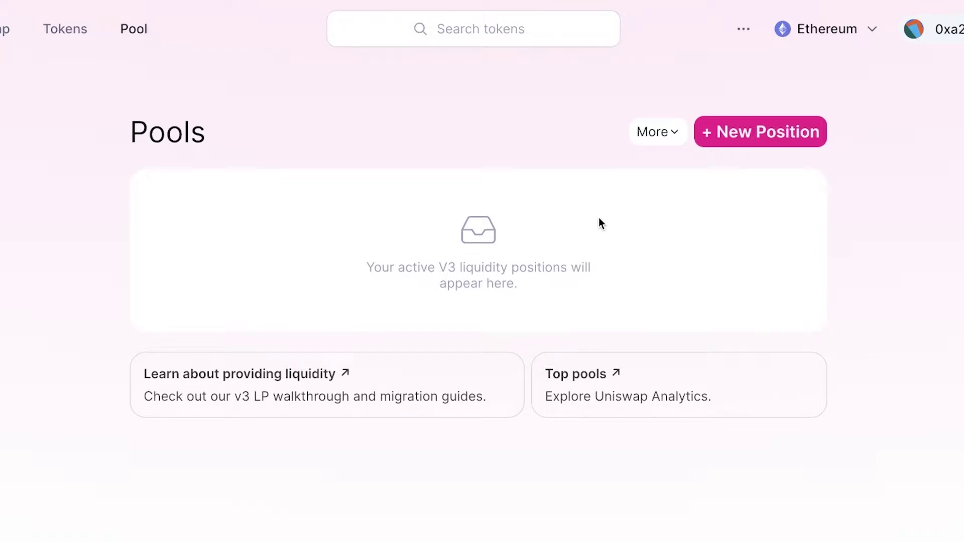
{"action": "left_click", "coordinate": [648, 132]}
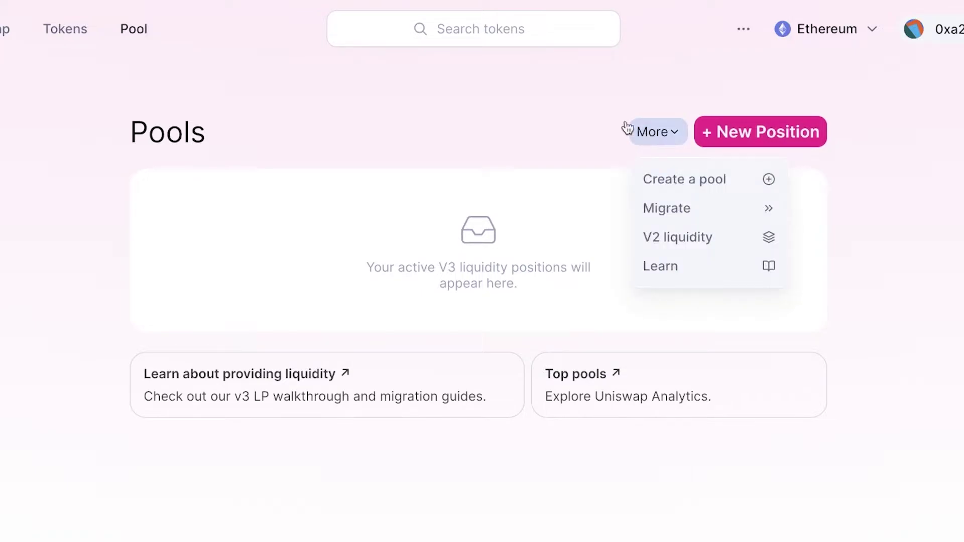
{"action": "left_click", "coordinate": [744, 131]}
{"action": "scroll", "coordinate": [556, 257], "scroll_direction": "down", "scroll_amount": 2}
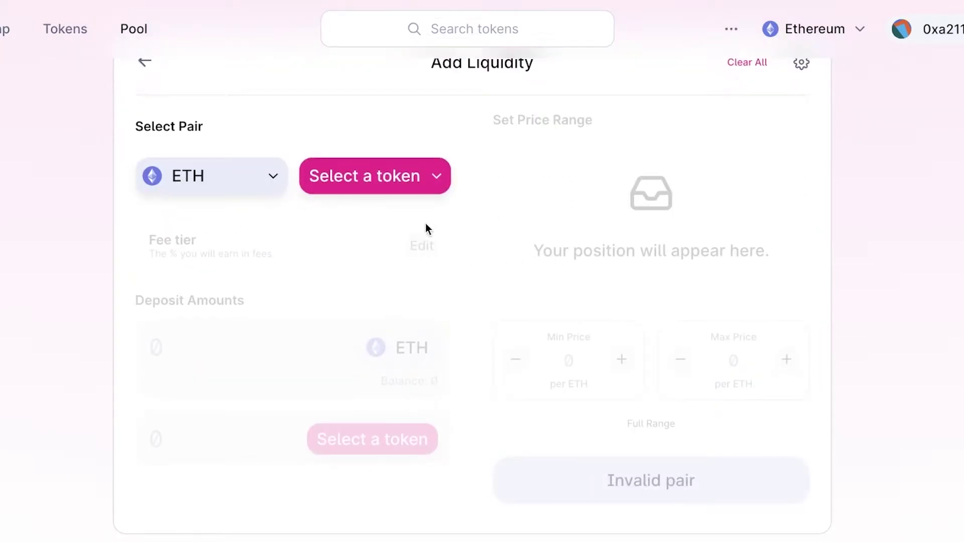
{"action": "left_click", "coordinate": [166, 177]}
{"action": "left_click", "coordinate": [623, 88]}
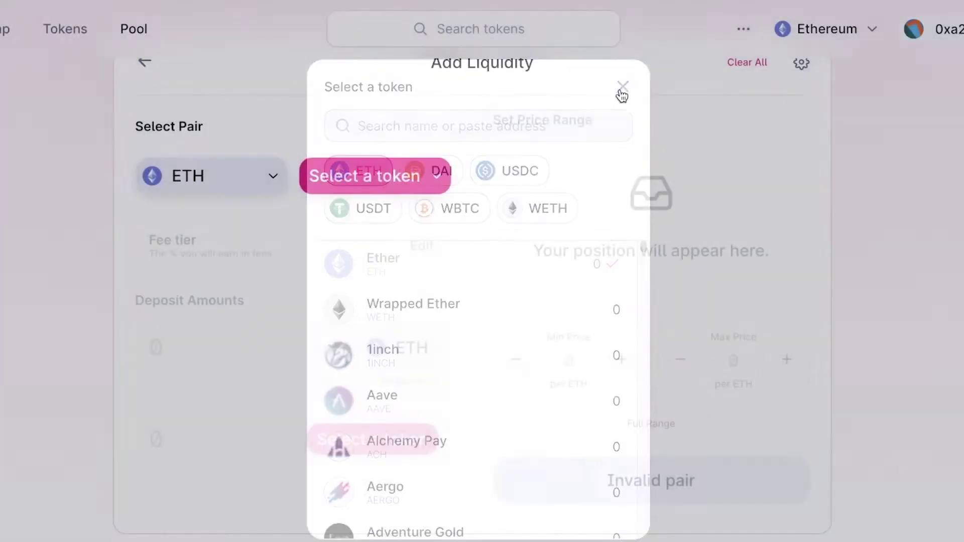
{"action": "scroll", "coordinate": [280, 209], "scroll_direction": "up", "scroll_amount": 1}
{"action": "left_click", "coordinate": [347, 224]}
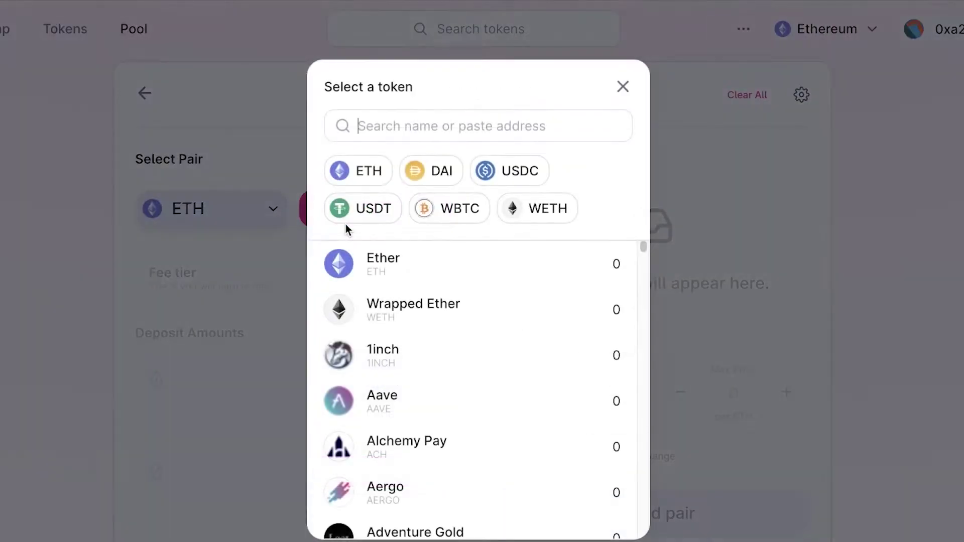
{"action": "left_click", "coordinate": [374, 181]}
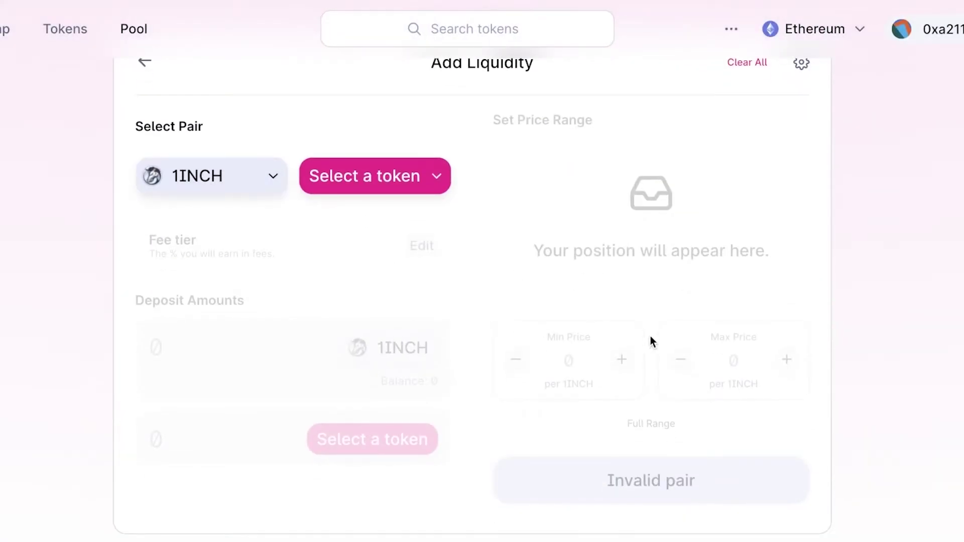
{"action": "scroll", "coordinate": [186, 312], "scroll_direction": "up", "scroll_amount": 1}
{"action": "scroll", "coordinate": [480, 262], "scroll_direction": "up", "scroll_amount": 3}
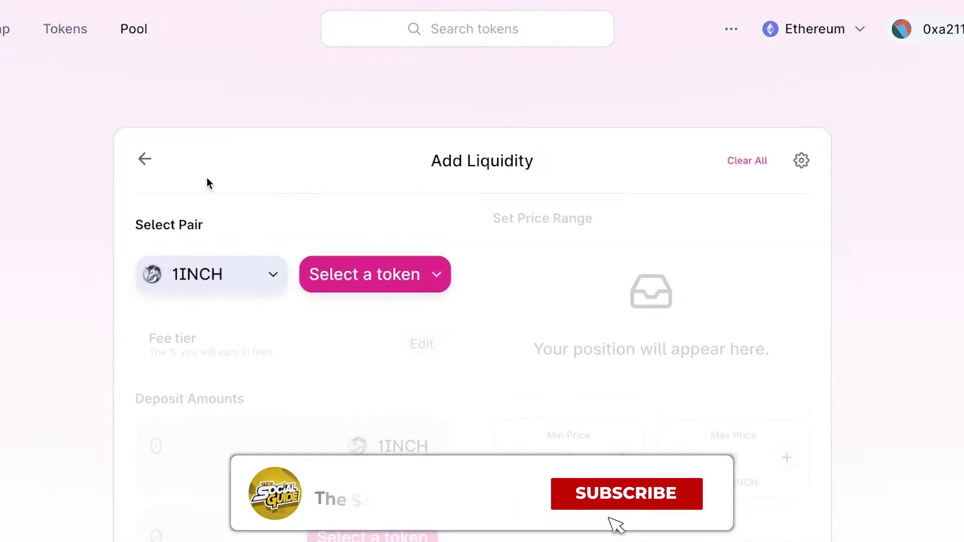
{"action": "left_click", "coordinate": [141, 157]}
Explore the extra pool options and the new-pool page, then return to Pools.
{"action": "left_click", "coordinate": [664, 133]}
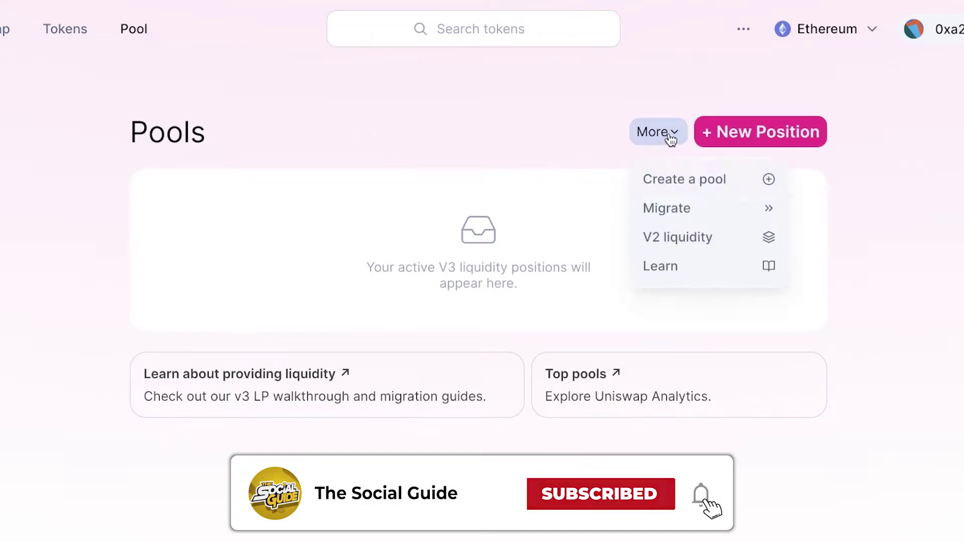
{"action": "left_click", "coordinate": [598, 122]}
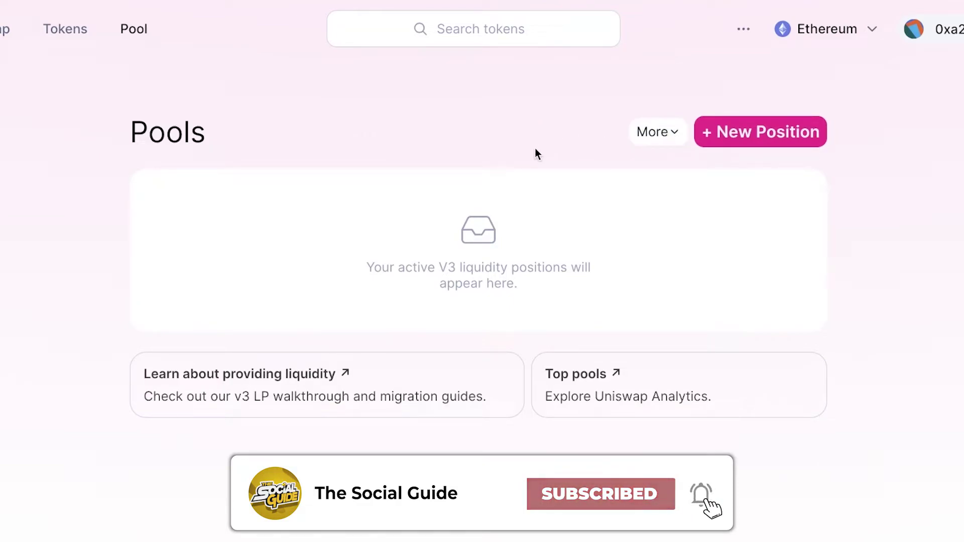
{"action": "left_click", "coordinate": [662, 137]}
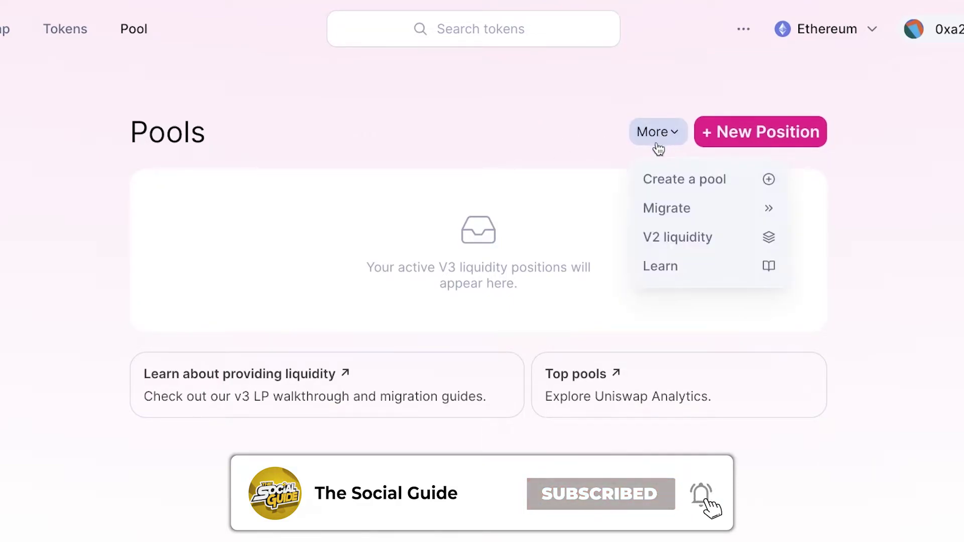
{"action": "left_click", "coordinate": [658, 182]}
{"action": "scroll", "coordinate": [656, 190], "scroll_direction": "down", "scroll_amount": 2}
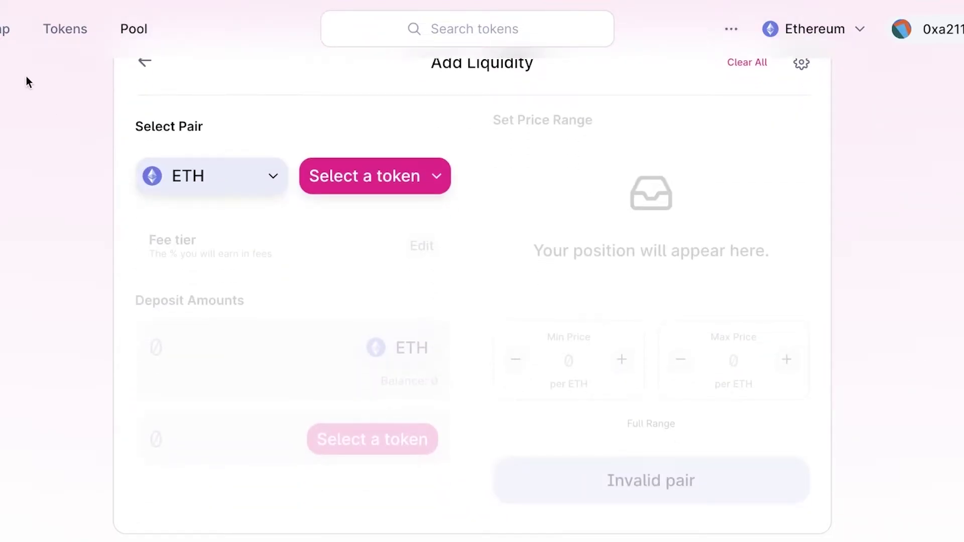
{"action": "left_click", "coordinate": [137, 68]}
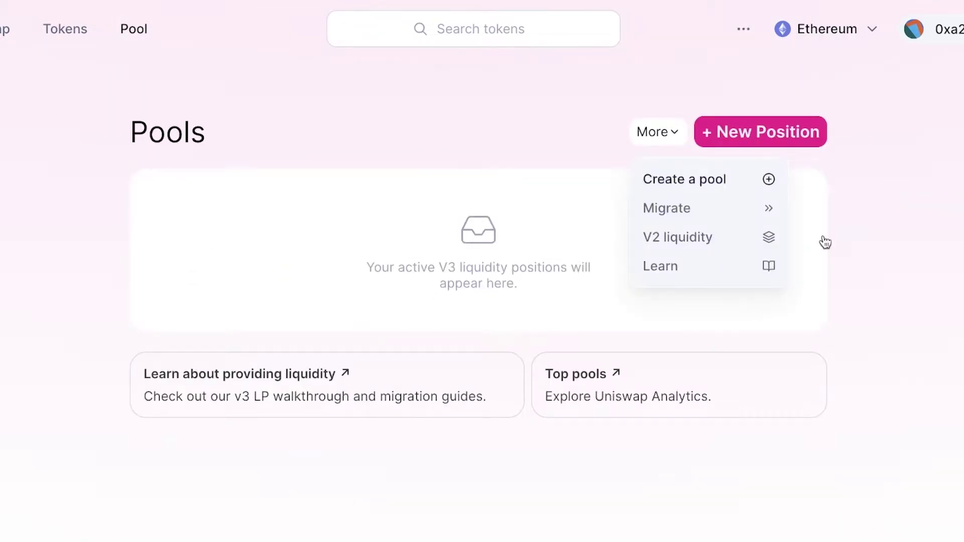
Visit the Migrate V2 Liquidity and V2 liquidity pages, both empty, then return to Pools.
{"action": "left_click", "coordinate": [684, 208]}
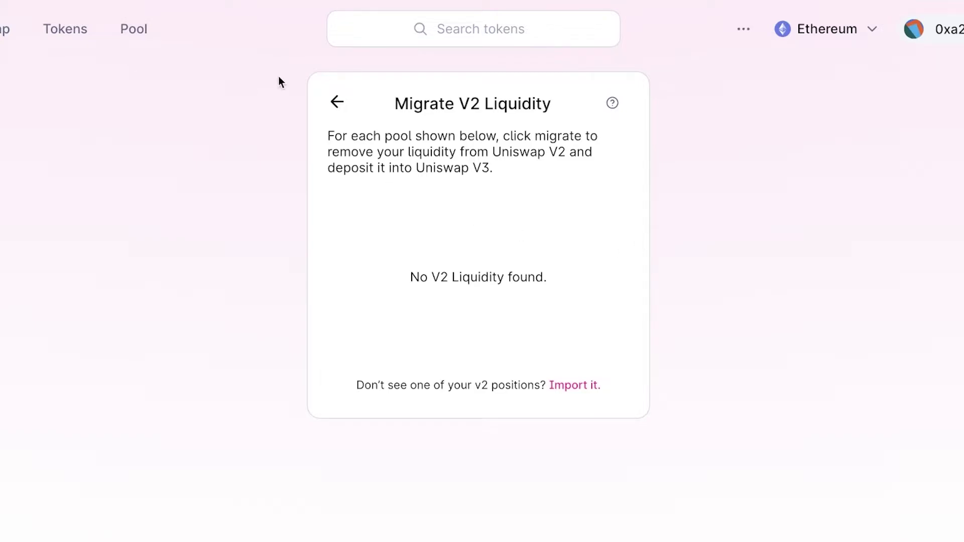
{"action": "left_click", "coordinate": [345, 110]}
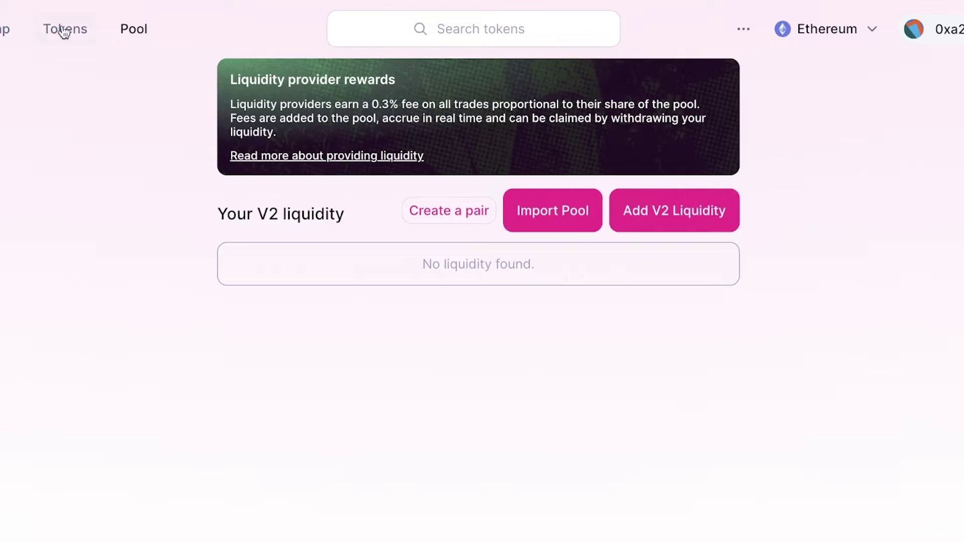
{"action": "left_click", "coordinate": [132, 29]}
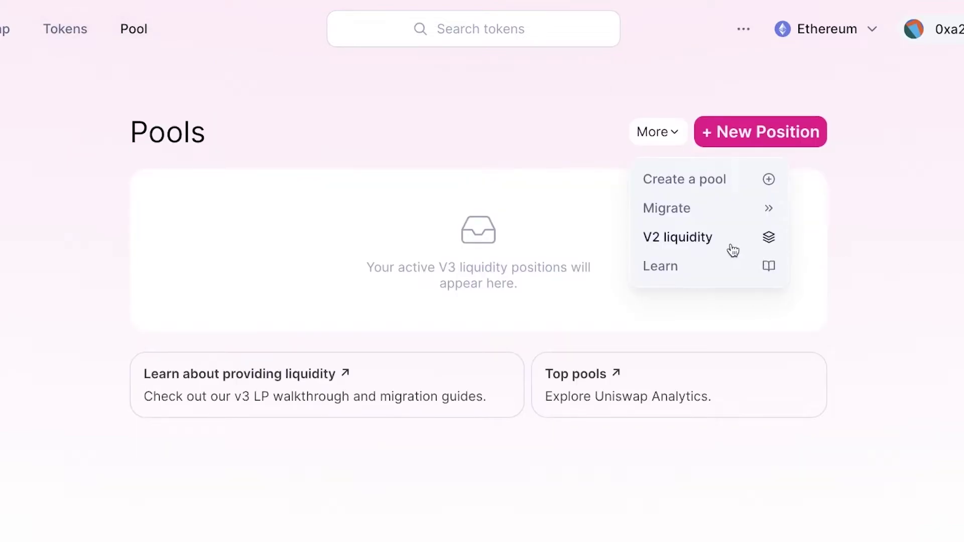
{"action": "left_click", "coordinate": [771, 264]}
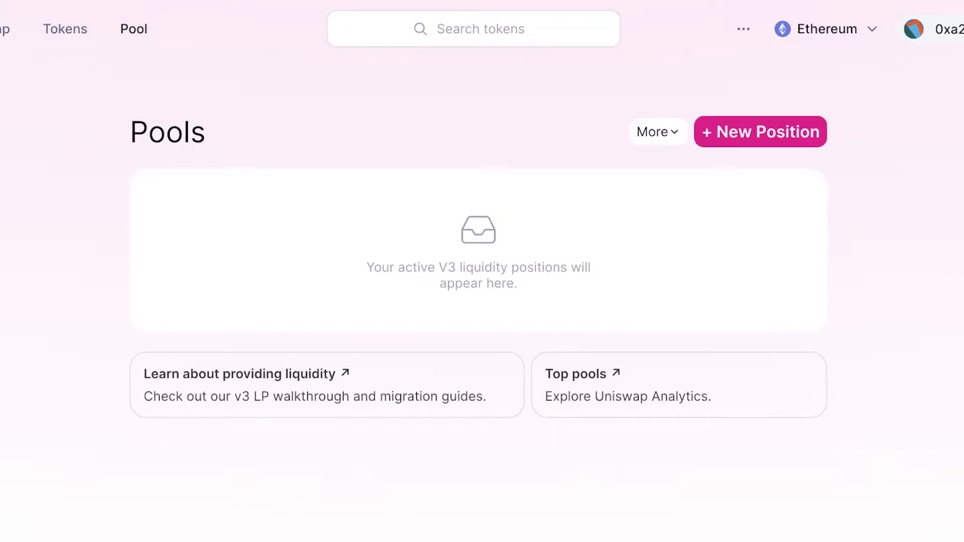
Open Vote in governance from the ··· menu and scroll through the executed proposals.
{"action": "left_click", "coordinate": [753, 39]}
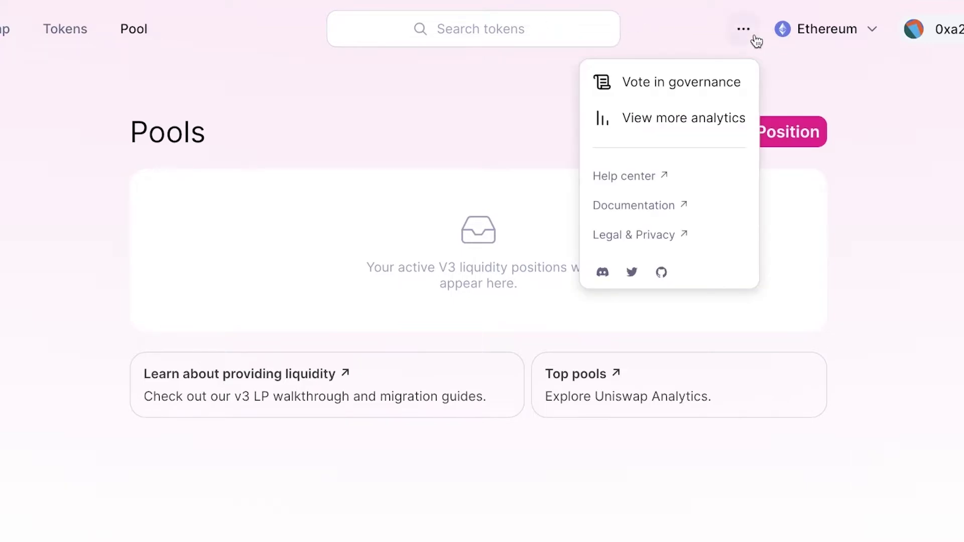
{"action": "left_click", "coordinate": [697, 94]}
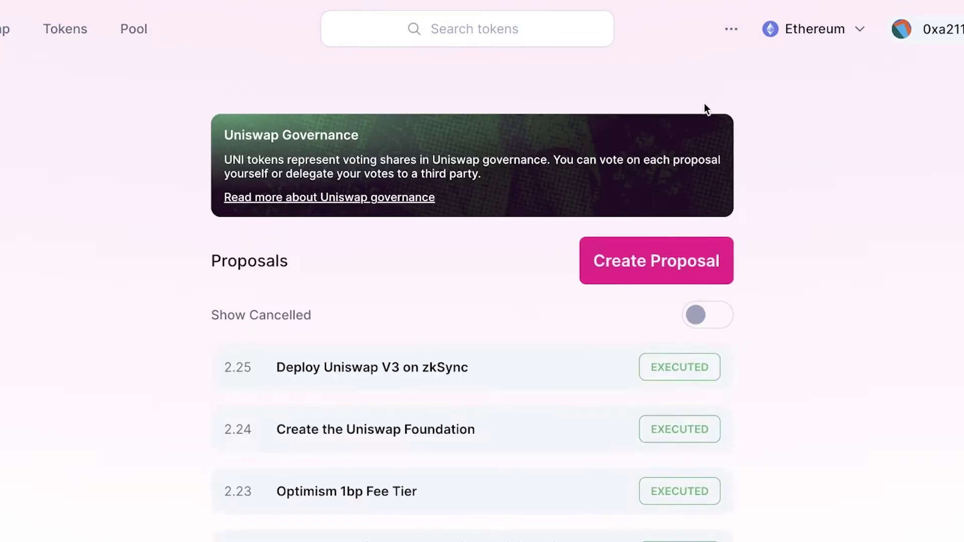
{"action": "scroll", "coordinate": [814, 151], "scroll_direction": "down", "scroll_amount": 1}
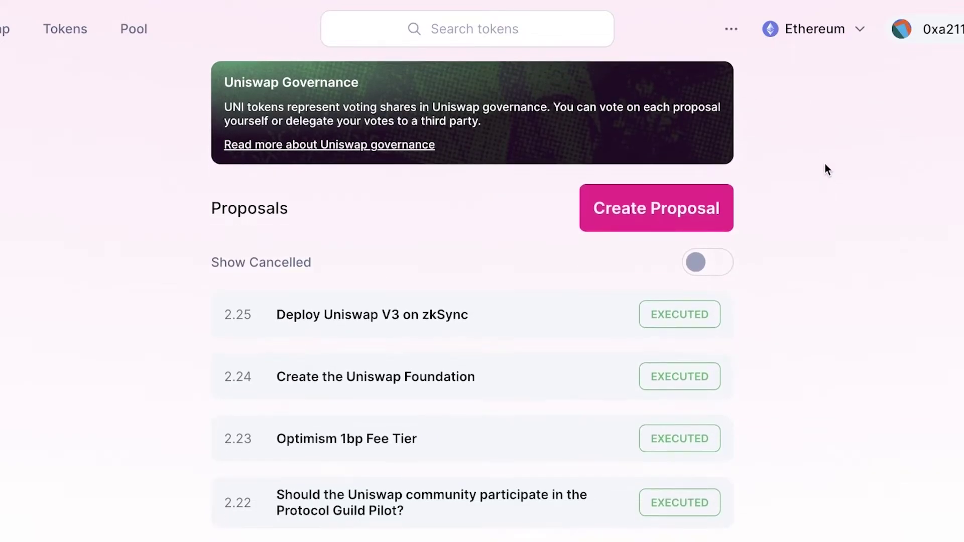
{"action": "scroll", "coordinate": [826, 170], "scroll_direction": "up", "scroll_amount": 1}
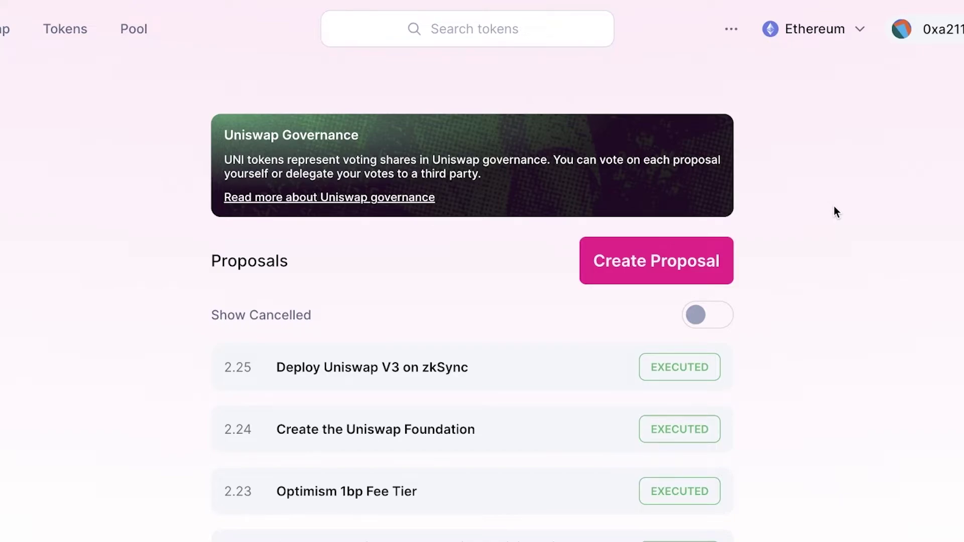
{"action": "scroll", "coordinate": [833, 218], "scroll_direction": "down", "scroll_amount": 3}
{"action": "scroll", "coordinate": [840, 240], "scroll_direction": "down", "scroll_amount": 4}
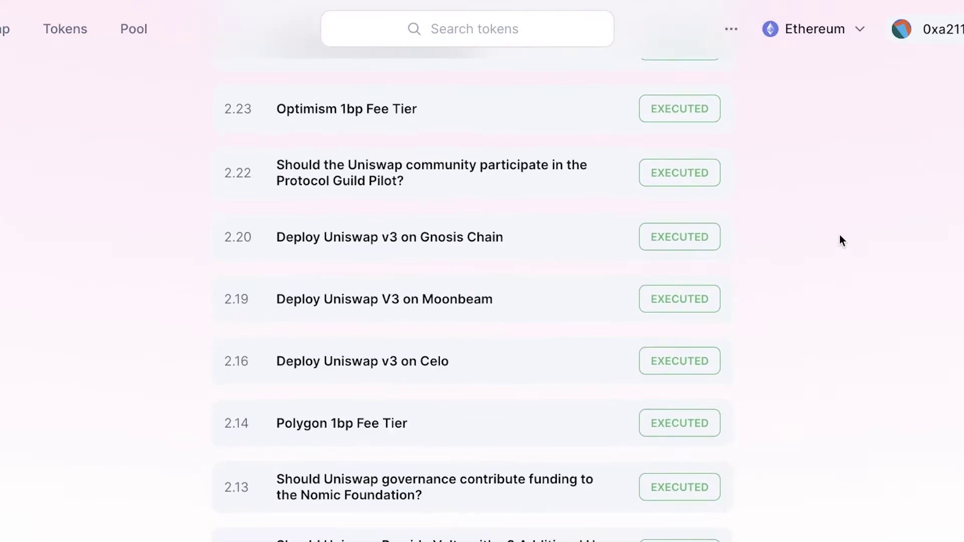
{"action": "scroll", "coordinate": [842, 240], "scroll_direction": "down", "scroll_amount": 4}
{"action": "left_click", "coordinate": [745, 31]}
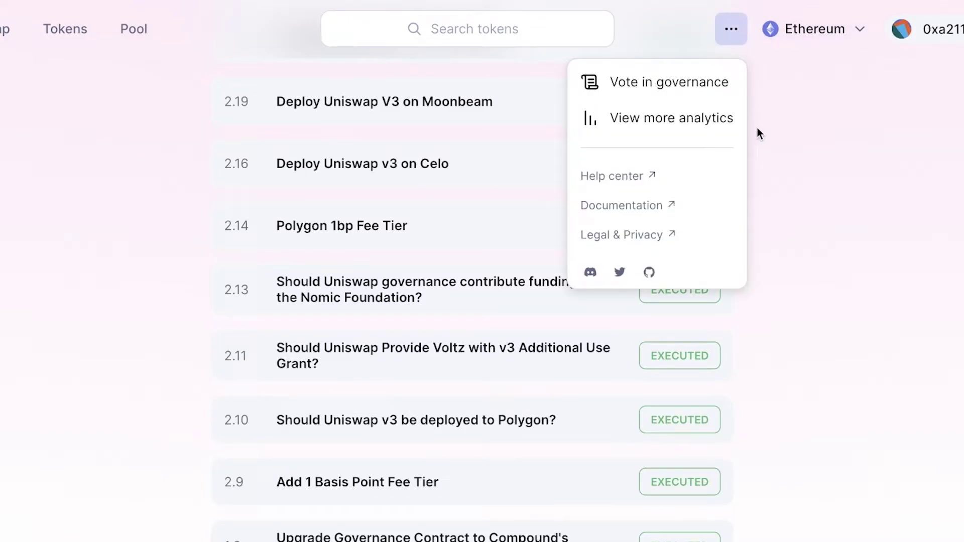
Switch the app to Polygon, approving and switching the network in MetaMask.
{"action": "left_click", "coordinate": [828, 33]}
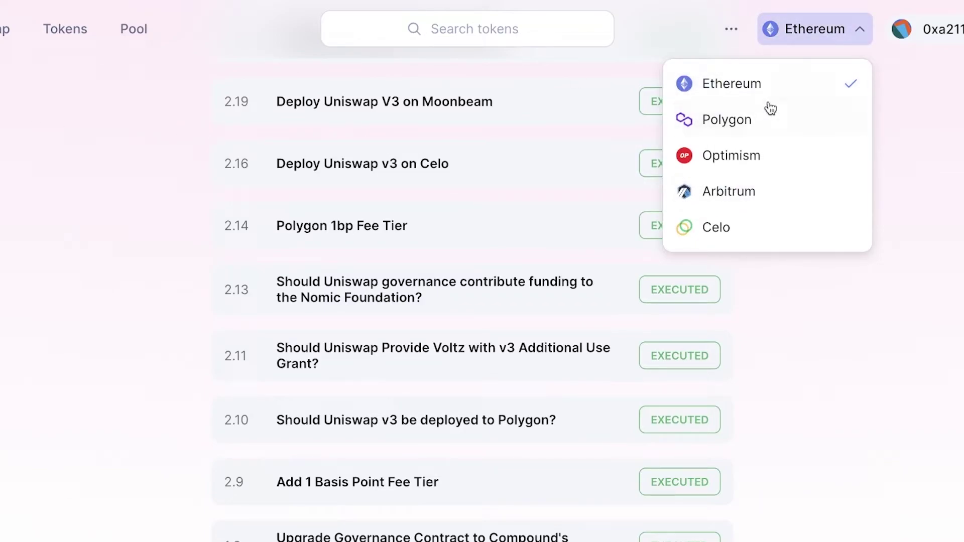
{"action": "left_click", "coordinate": [812, 133]}
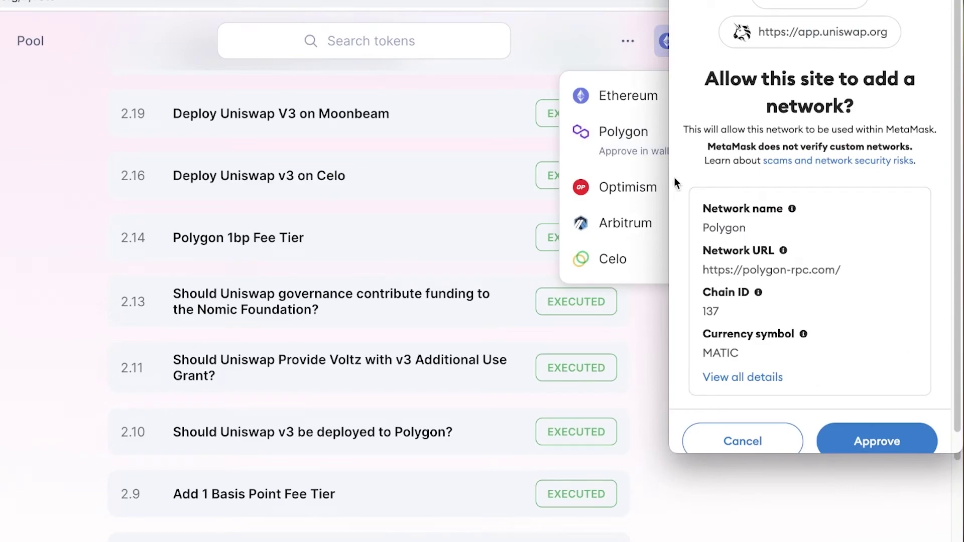
{"action": "scroll", "coordinate": [879, 211], "scroll_direction": "down", "scroll_amount": 3}
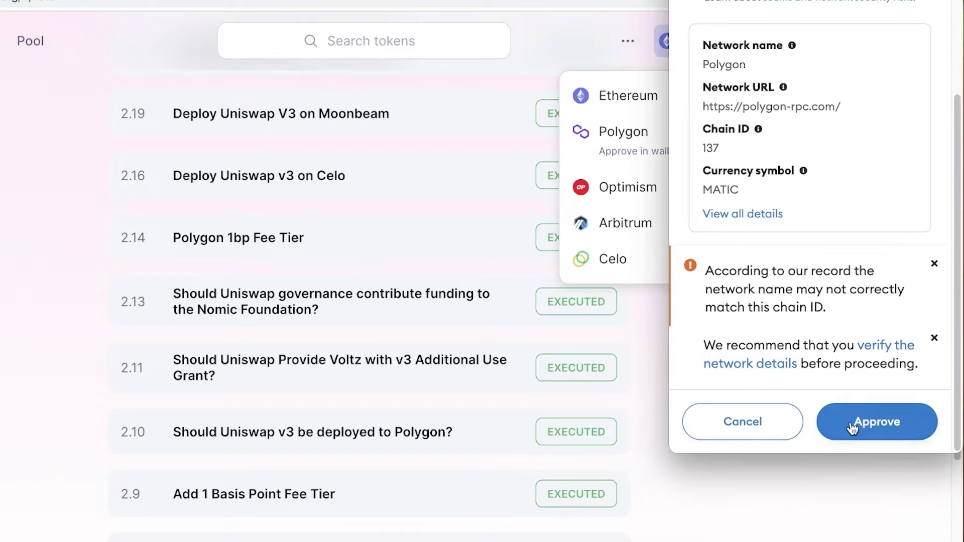
{"action": "left_click", "coordinate": [860, 444]}
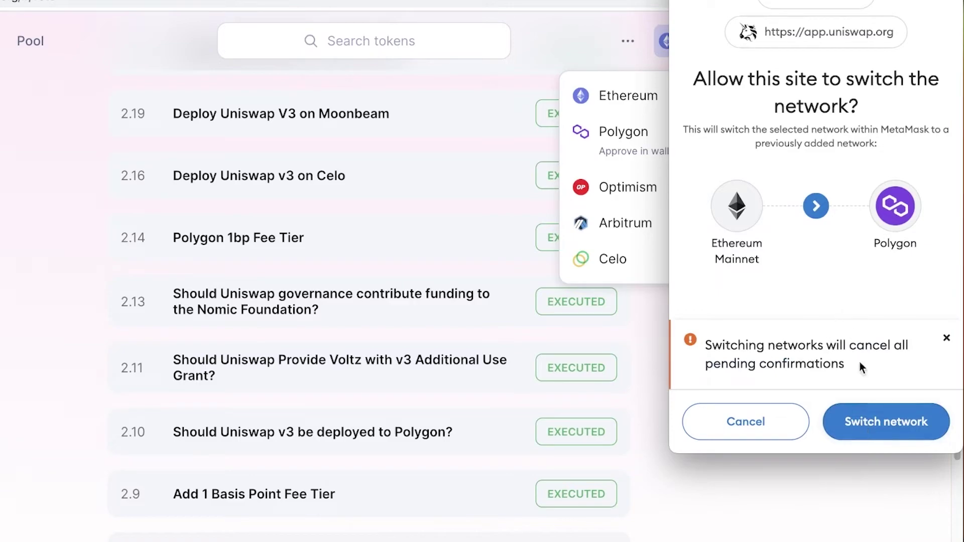
{"action": "left_click", "coordinate": [866, 422]}
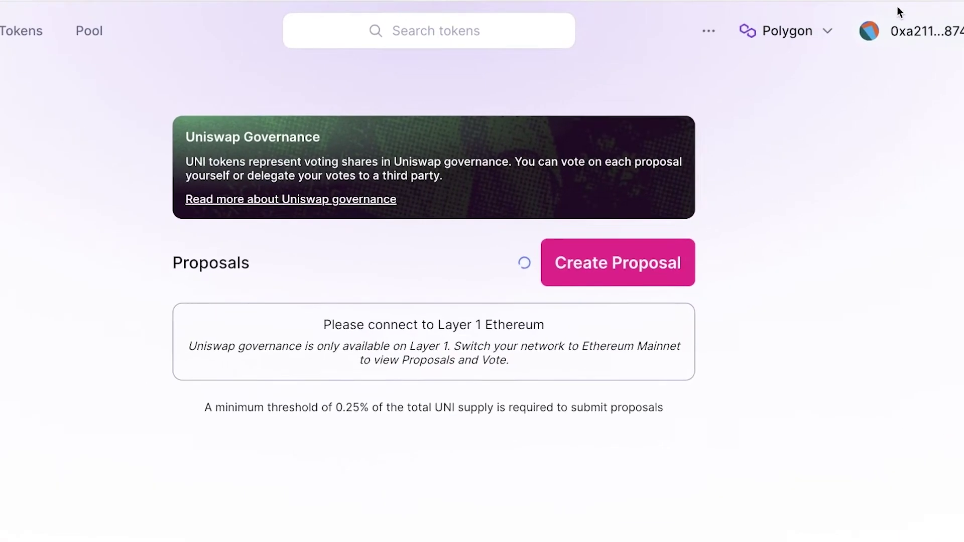
{"action": "left_click", "coordinate": [897, 6]}
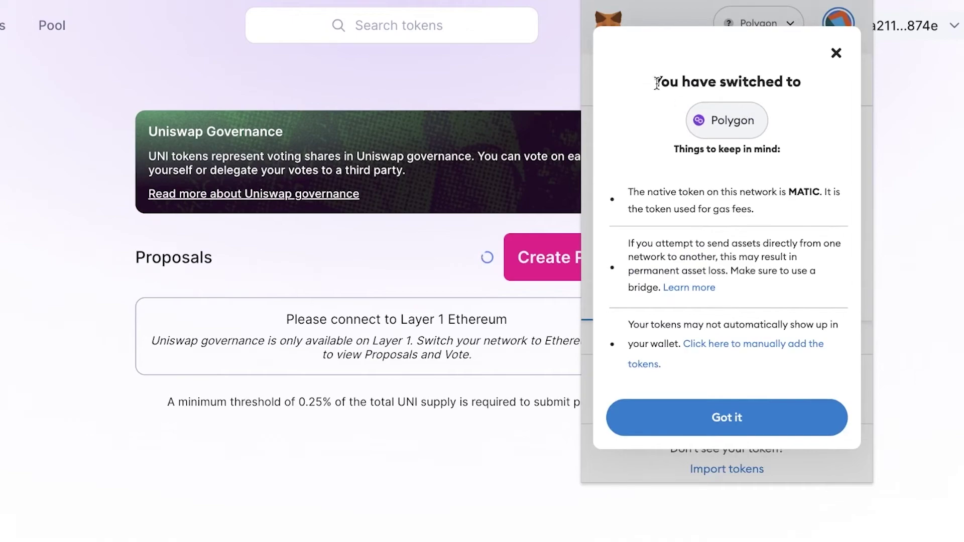
{"action": "left_click", "coordinate": [757, 438]}
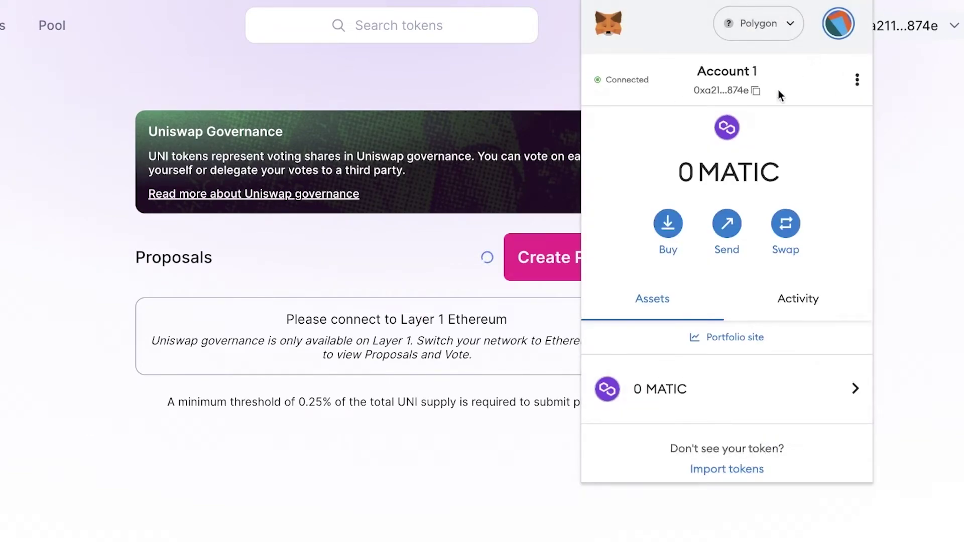
Check MetaMask's network list for Polygon, then close the wallet popup.
{"action": "left_click", "coordinate": [739, 26]}
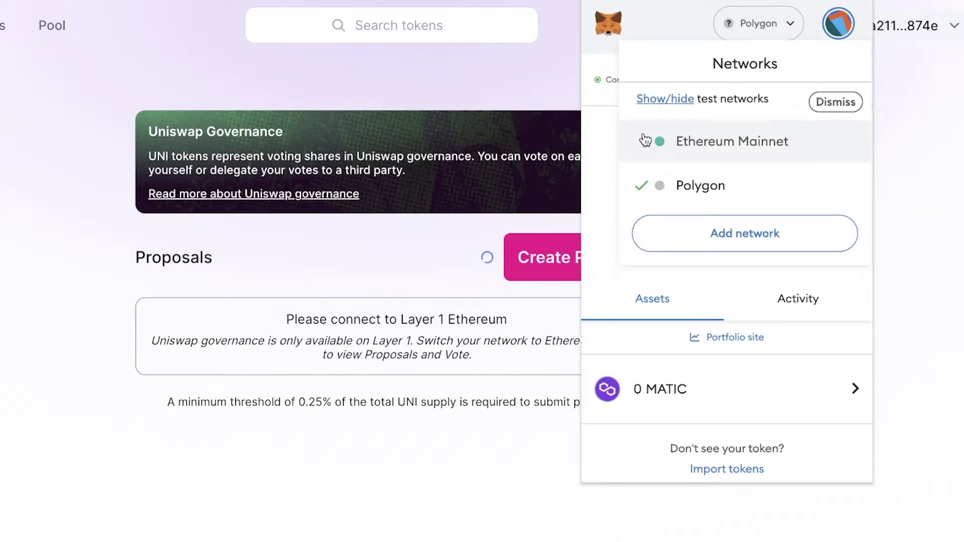
{"action": "left_click", "coordinate": [720, 26]}
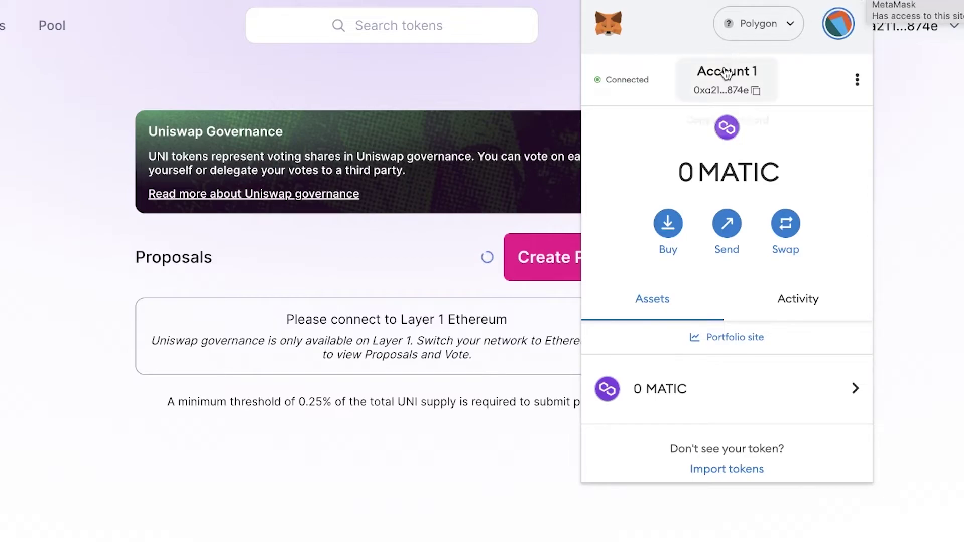
{"action": "left_click", "coordinate": [764, 26]}
{"action": "left_click", "coordinate": [856, 2]}
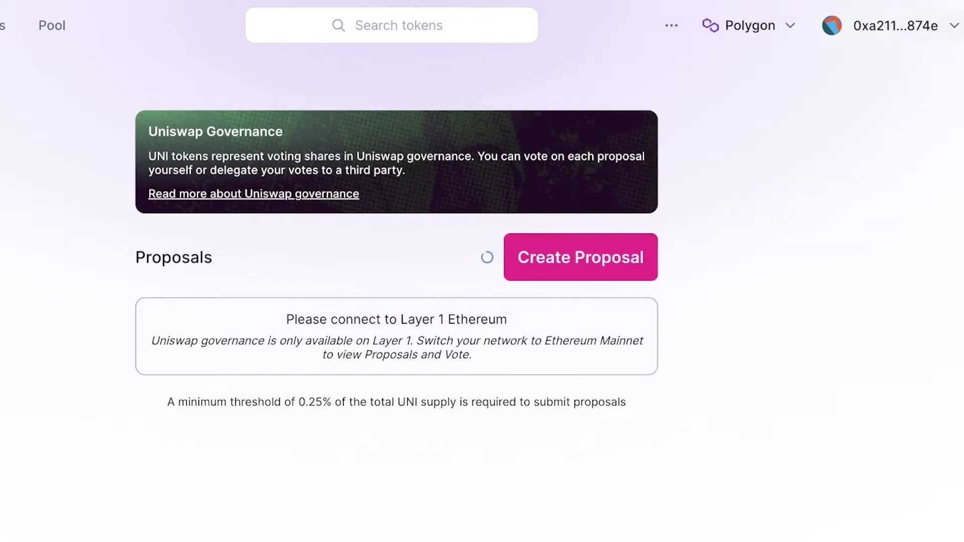
Go back to the Swap page and bring up the app's network list.
{"action": "left_click", "coordinate": [775, 28]}
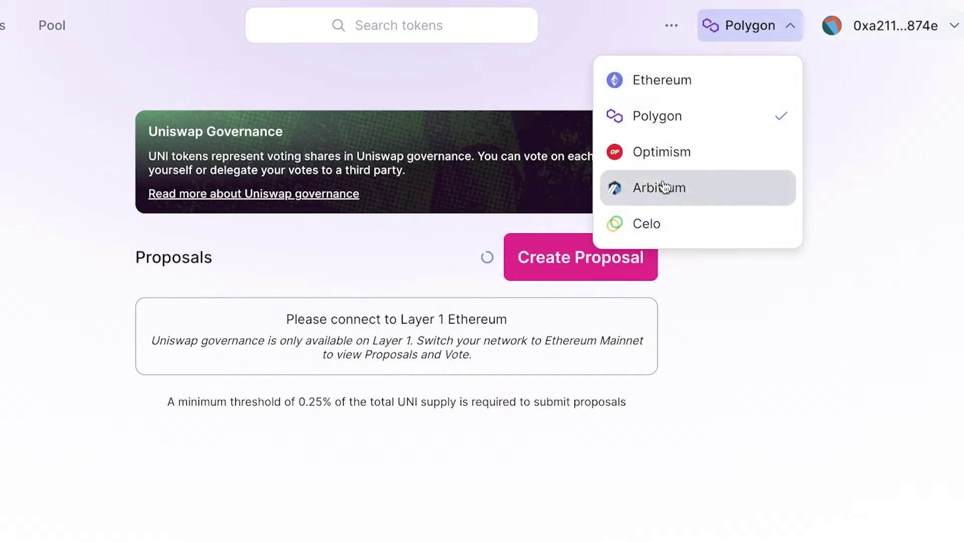
{"action": "left_click", "coordinate": [461, 103]}
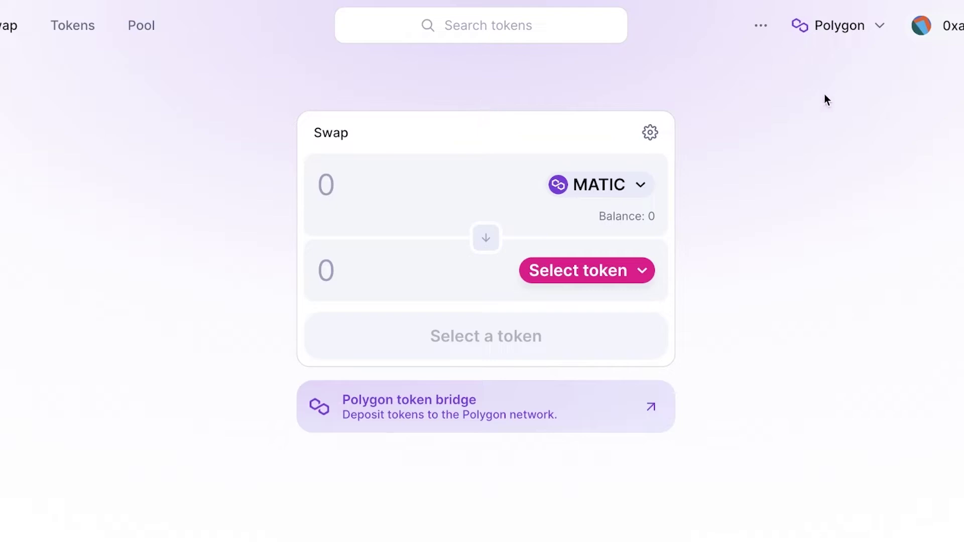
{"action": "left_click", "coordinate": [837, 28]}
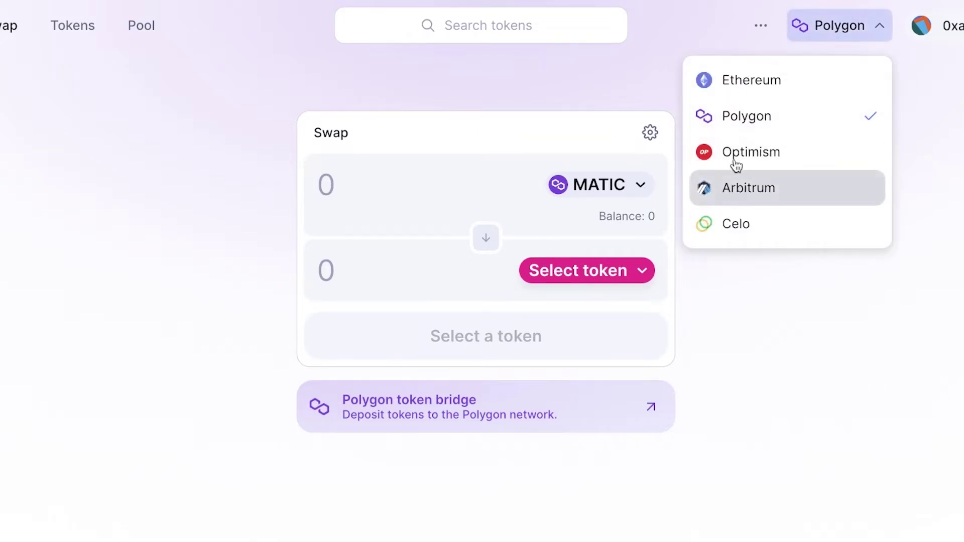
{"action": "left_click", "coordinate": [857, 30]}
{"action": "left_click", "coordinate": [835, 31]}
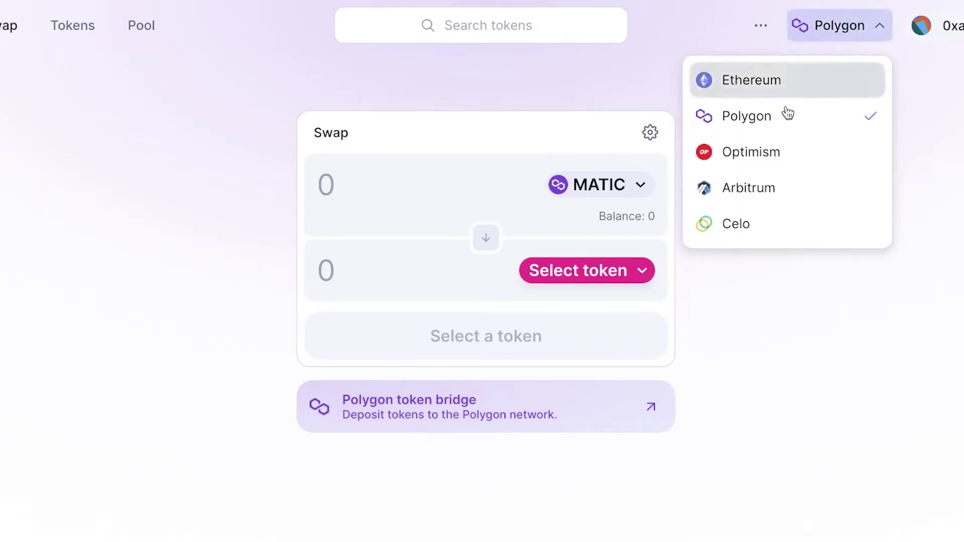
Switch to Arbitrum, approving and confirming it in MetaMask, then close the wallet panel.
{"action": "left_click", "coordinate": [747, 188]}
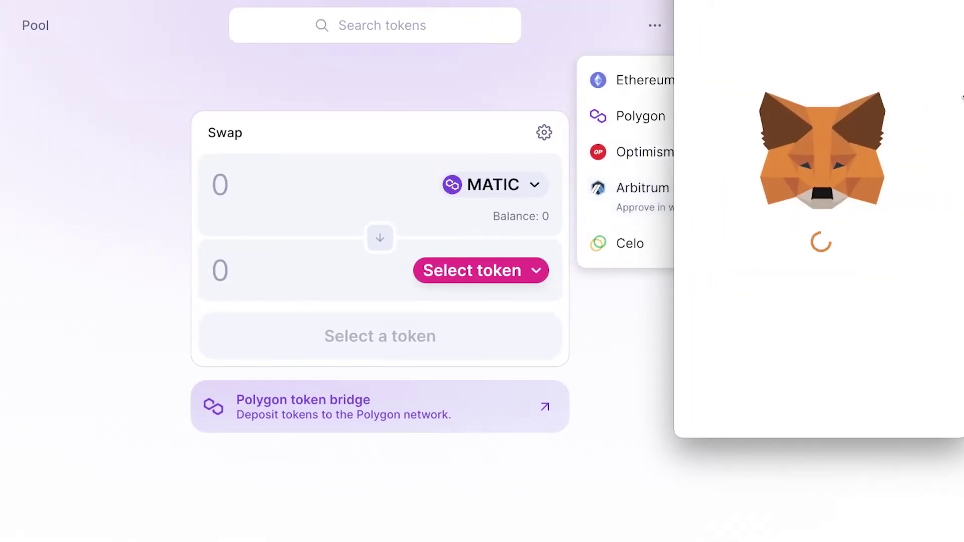
{"action": "scroll", "coordinate": [896, 137], "scroll_direction": "up", "scroll_amount": 3}
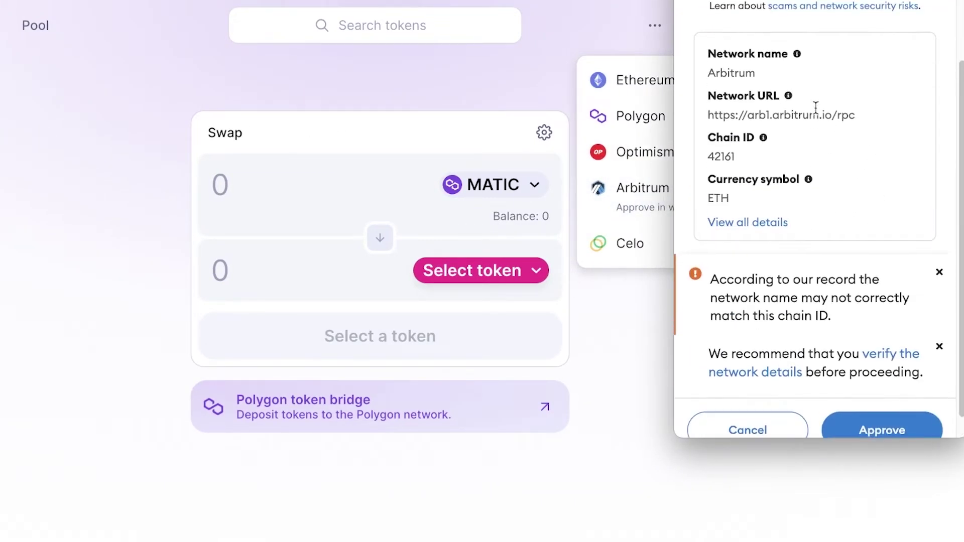
{"action": "scroll", "coordinate": [864, 100], "scroll_direction": "down", "scroll_amount": 3}
{"action": "scroll", "coordinate": [812, 95], "scroll_direction": "up", "scroll_amount": 3}
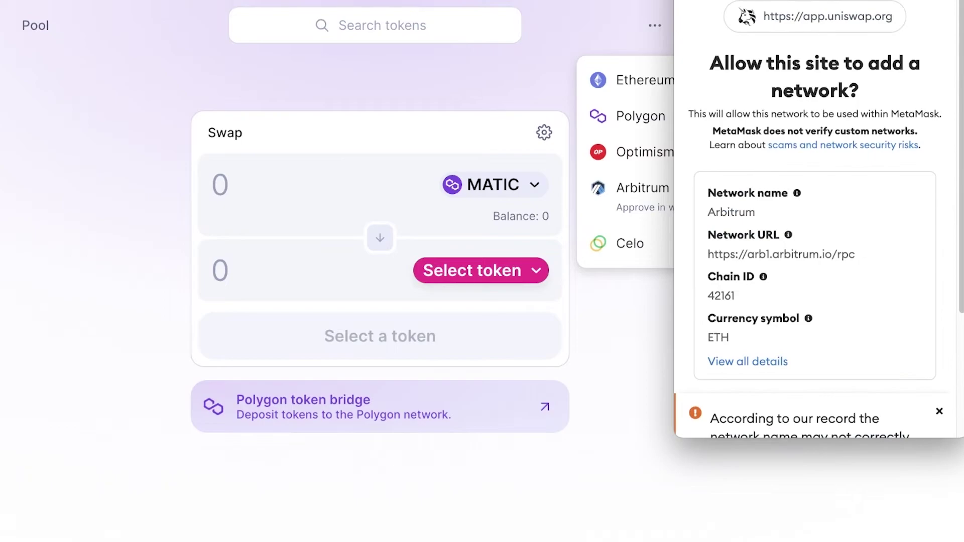
{"action": "left_click_drag", "start_coordinate": [789, 0], "coordinate": [465, 0]}
{"action": "scroll", "coordinate": [503, 219], "scroll_direction": "down", "scroll_amount": 3}
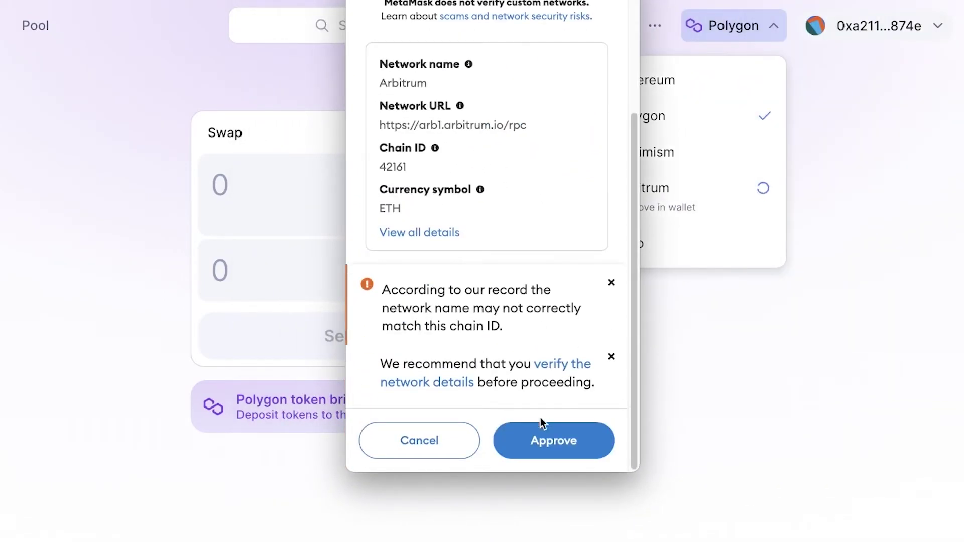
{"action": "left_click", "coordinate": [546, 442]}
{"action": "left_click", "coordinate": [543, 443]}
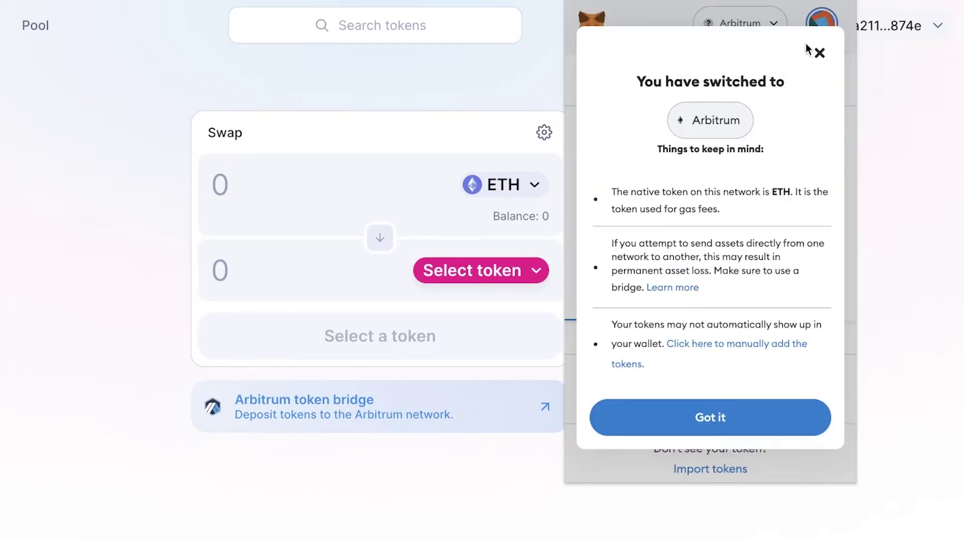
{"action": "left_click", "coordinate": [709, 418]}
{"action": "scroll", "coordinate": [627, 159], "scroll_direction": "down", "scroll_amount": 2}
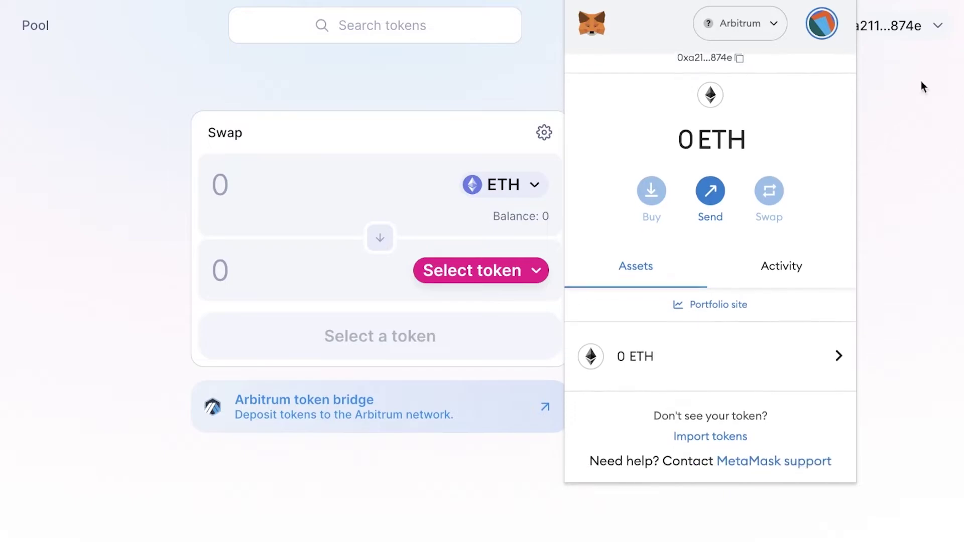
{"action": "left_click", "coordinate": [863, 2]}
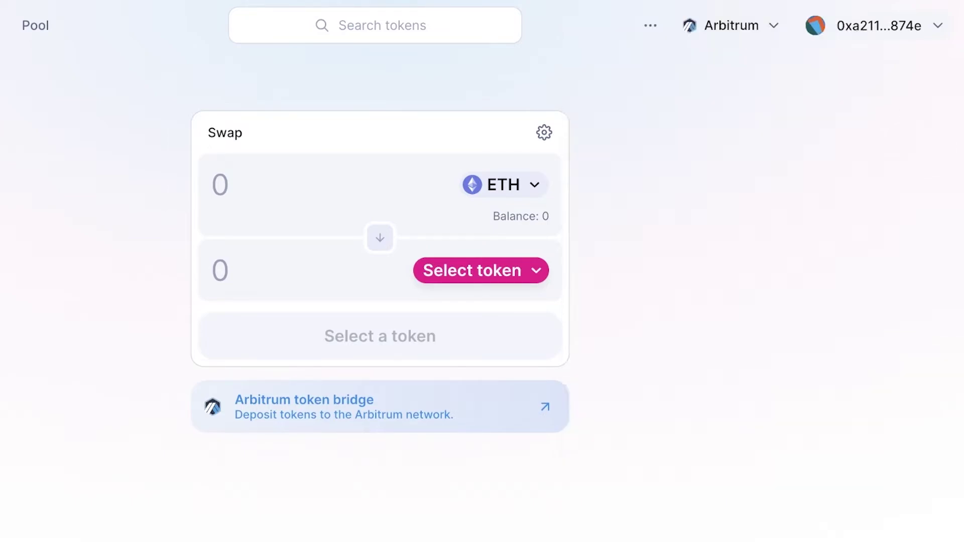
{"action": "left_click", "coordinate": [868, 41]}
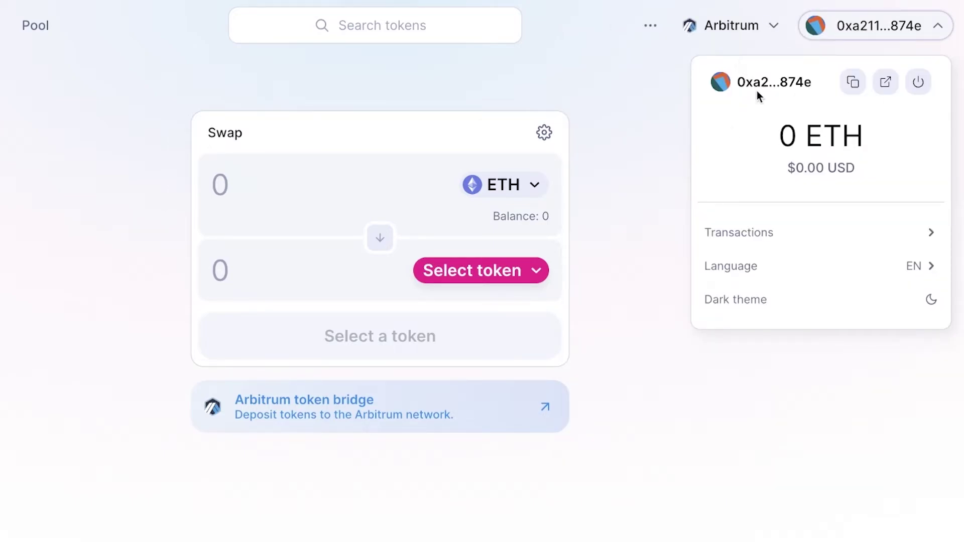
{"action": "left_click", "coordinate": [886, 83]}
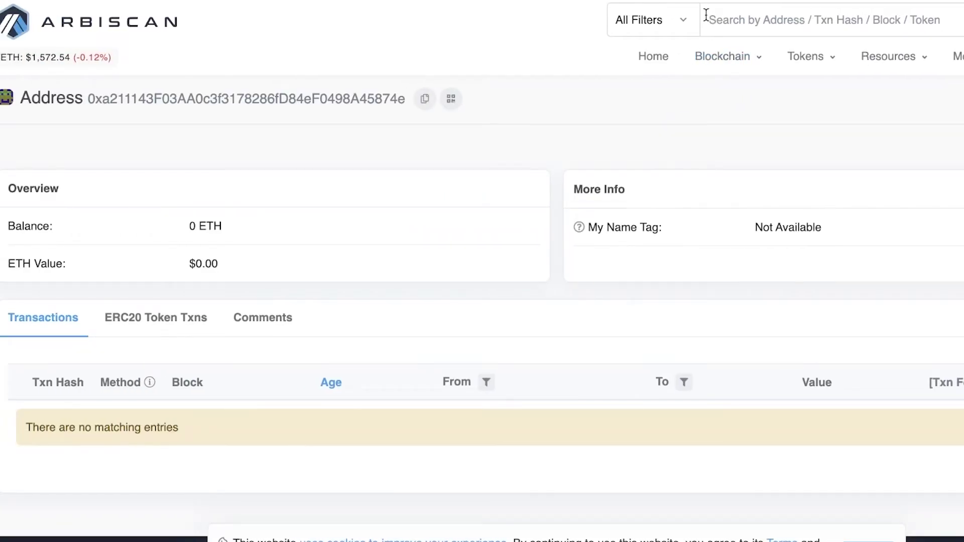
{"action": "scroll", "coordinate": [120, 168], "scroll_direction": "down", "scroll_amount": 1}
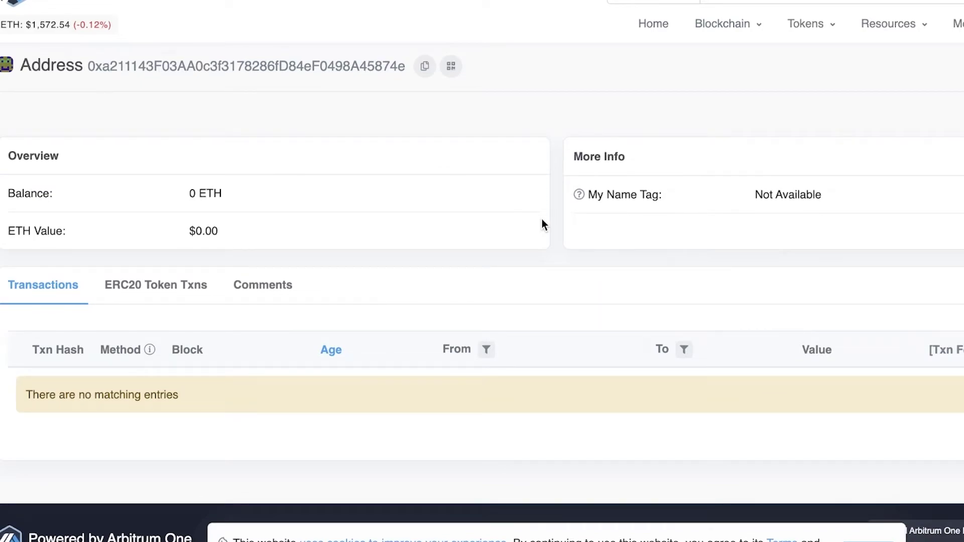
{"action": "scroll", "coordinate": [539, 222], "scroll_direction": "down", "scroll_amount": 1}
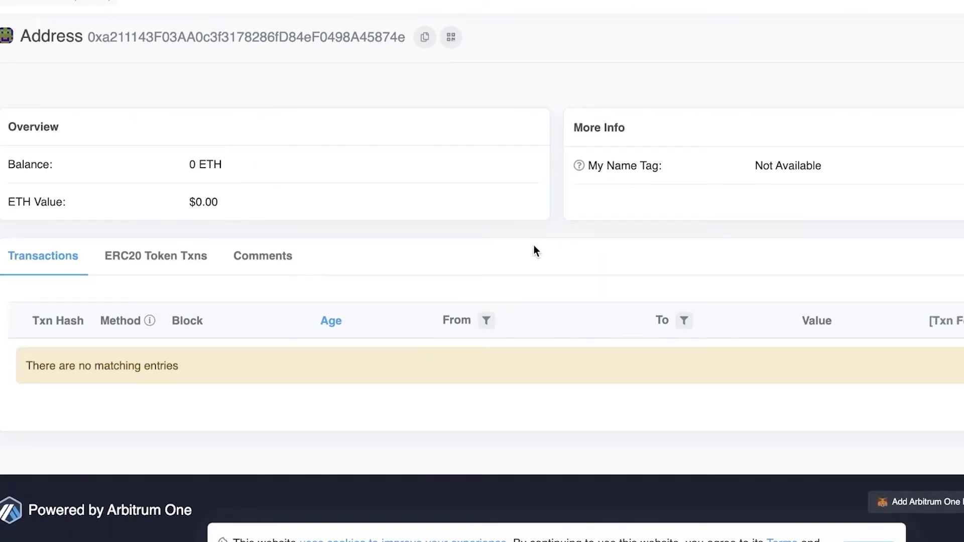
{"action": "scroll", "coordinate": [582, 212], "scroll_direction": "up", "scroll_amount": 2}
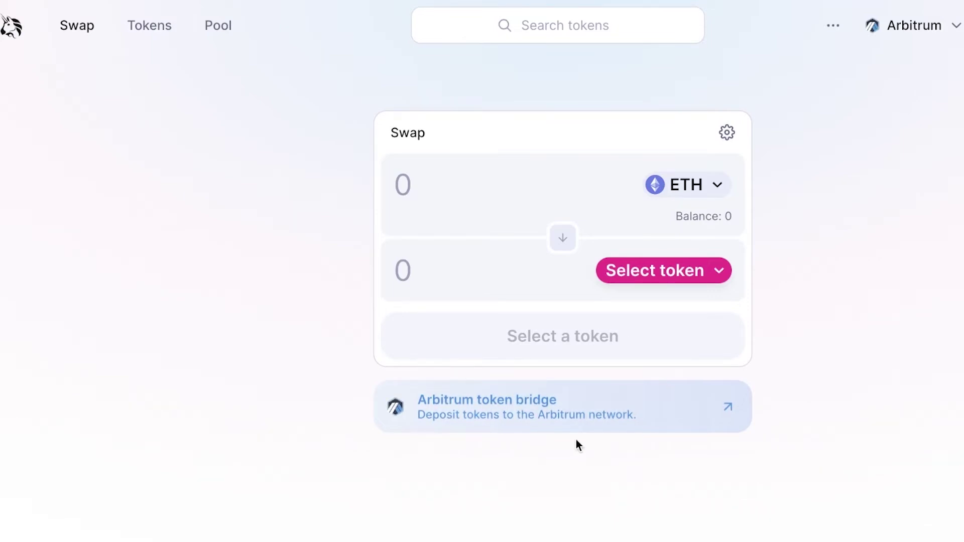
{"action": "left_click", "coordinate": [535, 407]}
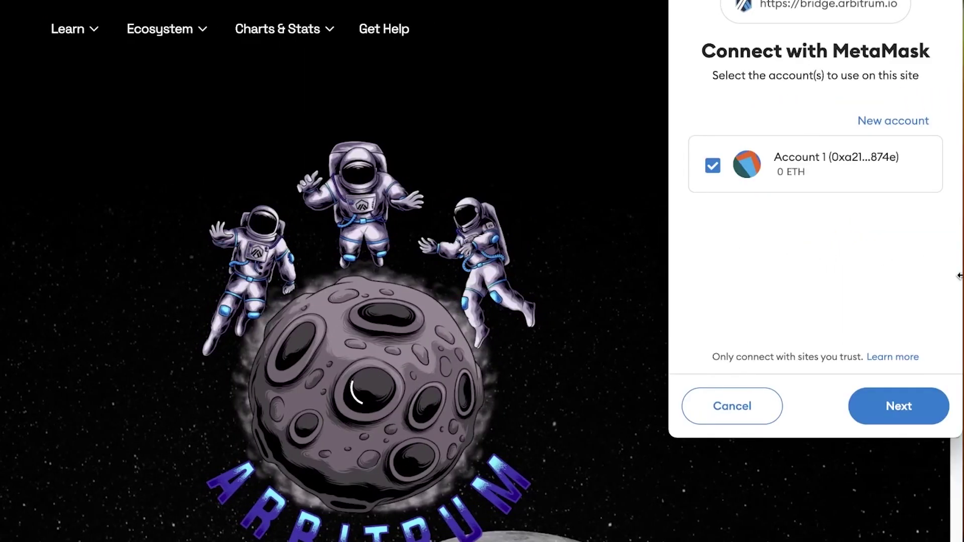
{"action": "left_click", "coordinate": [890, 406]}
{"action": "left_click", "coordinate": [890, 403]}
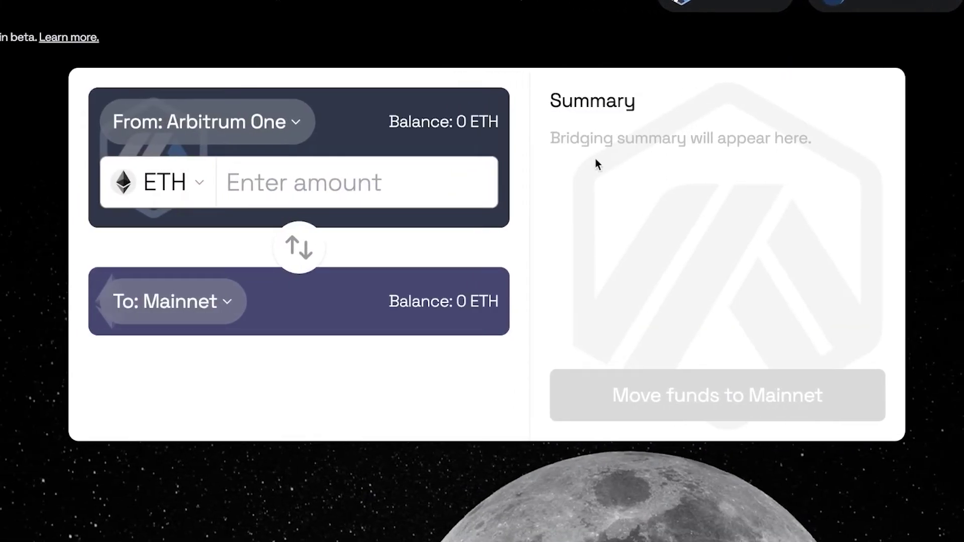
{"action": "left_click", "coordinate": [176, 139]}
{"action": "left_click", "coordinate": [178, 138]}
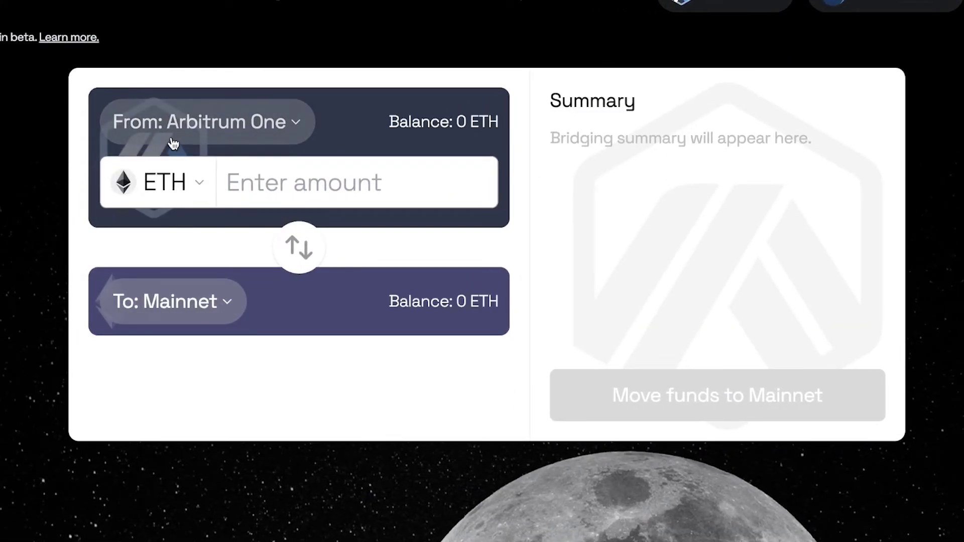
{"action": "left_click", "coordinate": [173, 139]}
{"action": "left_click", "coordinate": [407, 194]}
{"action": "type", "text": "0"}
{"action": "scroll", "coordinate": [407, 193], "scroll_direction": "down", "scroll_amount": 2}
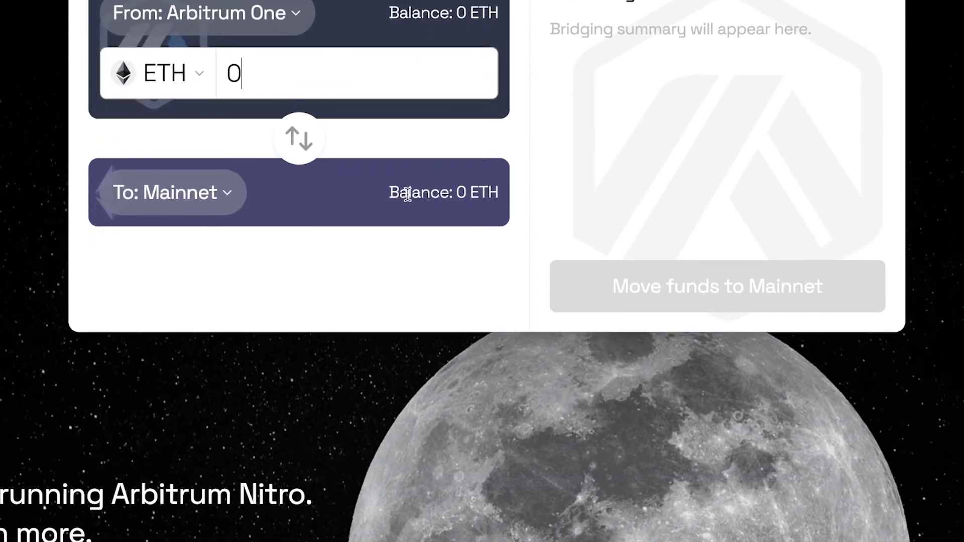
{"action": "key", "text": "BackSpace"}
{"action": "type", "text": "6"}
{"action": "scroll", "coordinate": [418, 207], "scroll_direction": "up", "scroll_amount": 3}
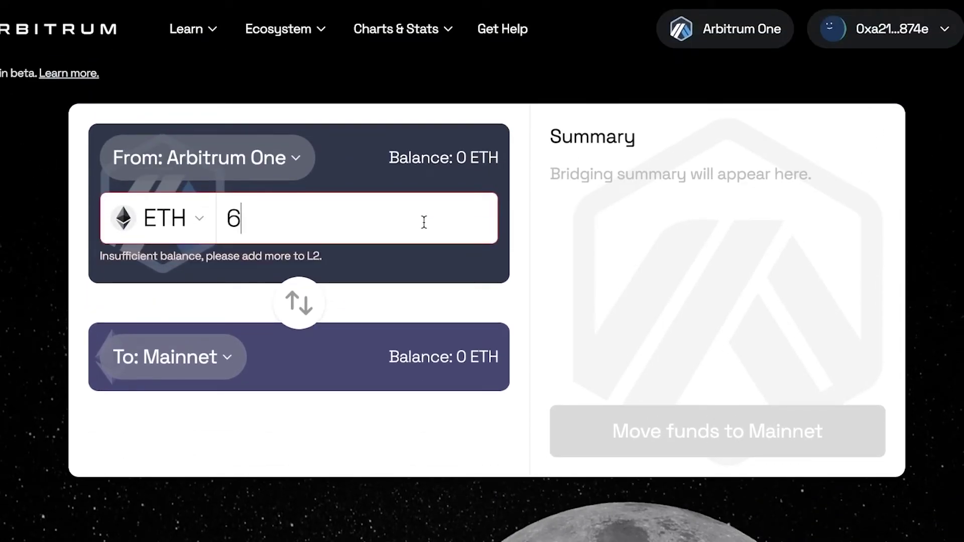
{"action": "left_click", "coordinate": [276, 306]}
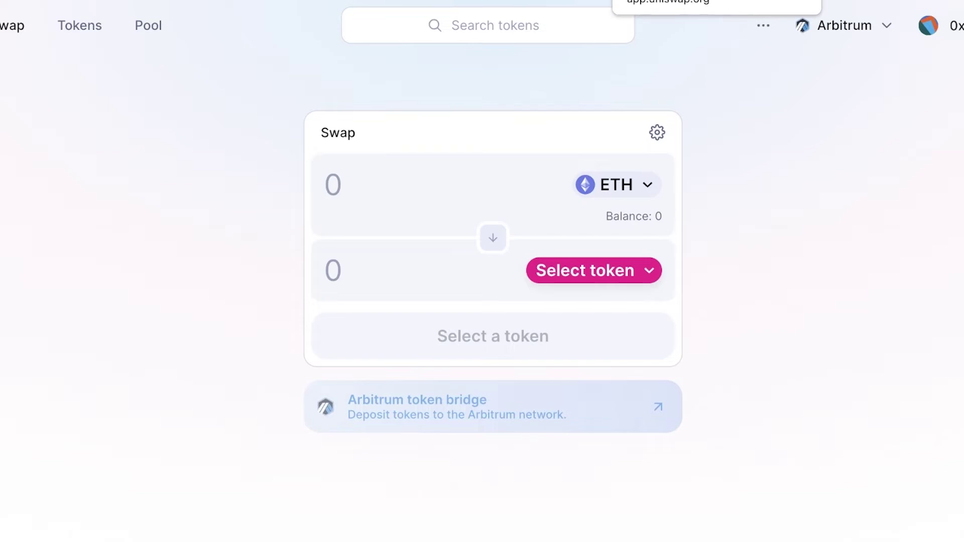
{"action": "left_click", "coordinate": [956, 17]}
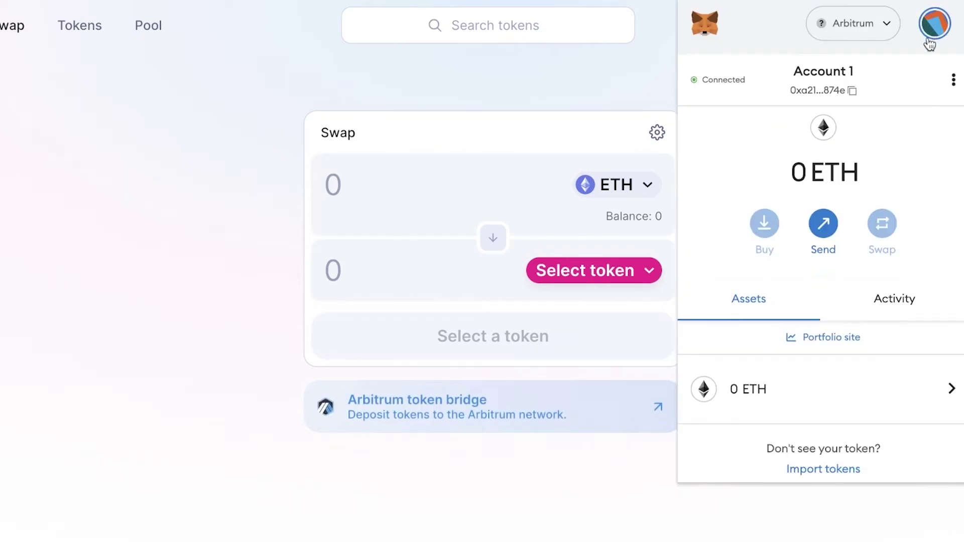
{"action": "left_click", "coordinate": [875, 38]}
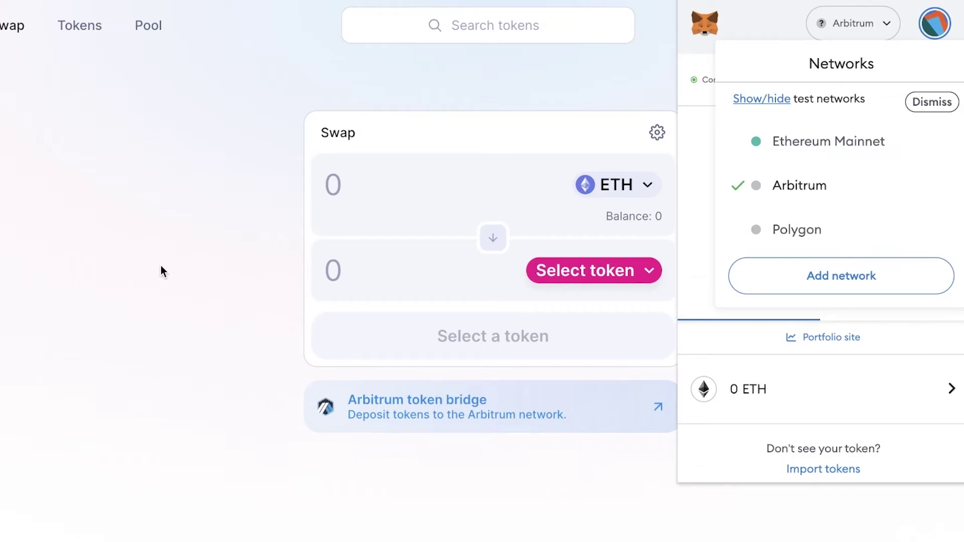
{"action": "left_click", "coordinate": [133, 280]}
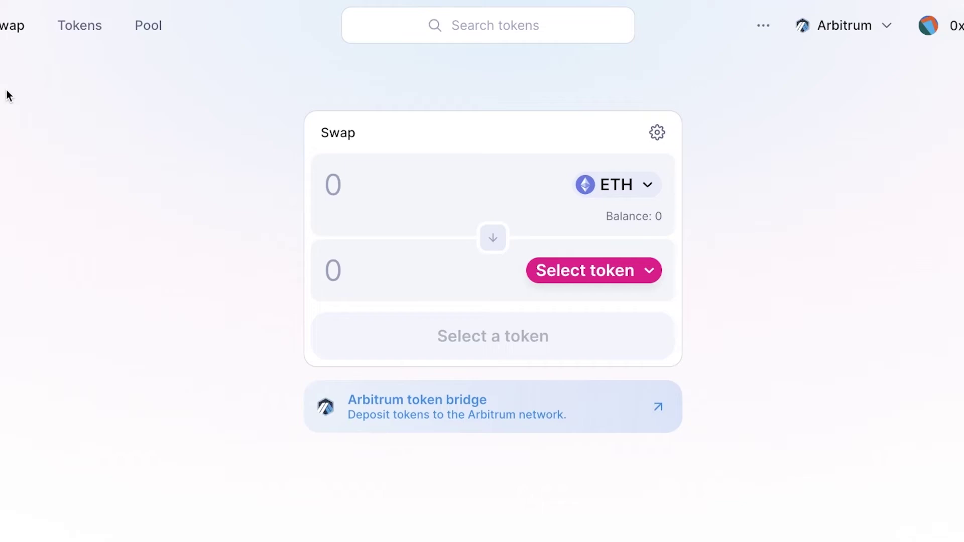
With ETH as the pay token, review the swap settings and the slippage tolerance help.
{"action": "left_click", "coordinate": [485, 175]}
{"action": "left_click", "coordinate": [622, 181]}
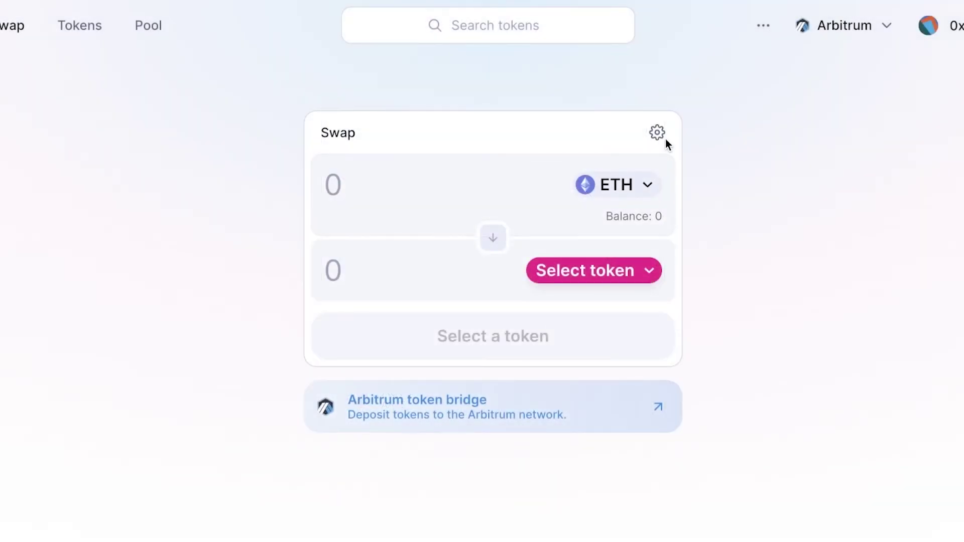
{"action": "left_click", "coordinate": [657, 133]}
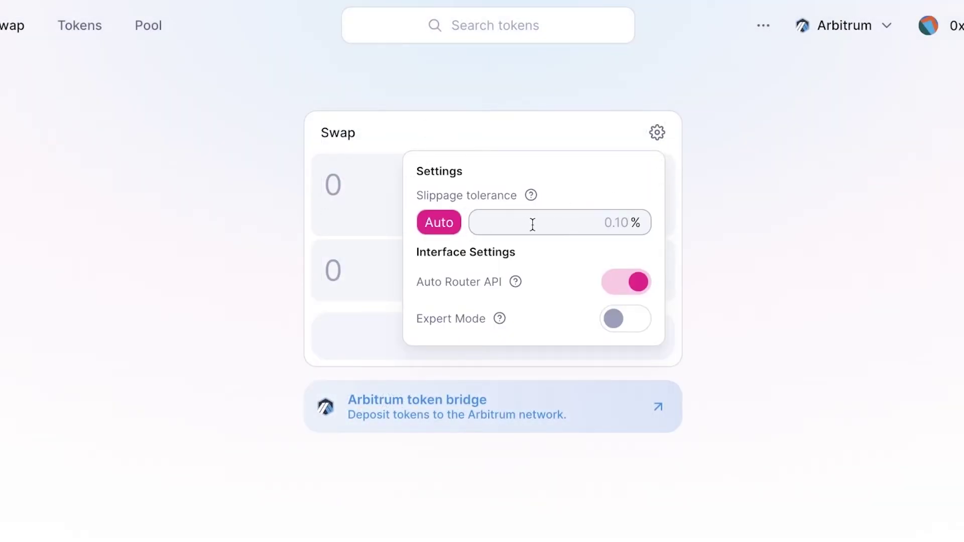
{"action": "mouse_move", "coordinate": [531, 195]}
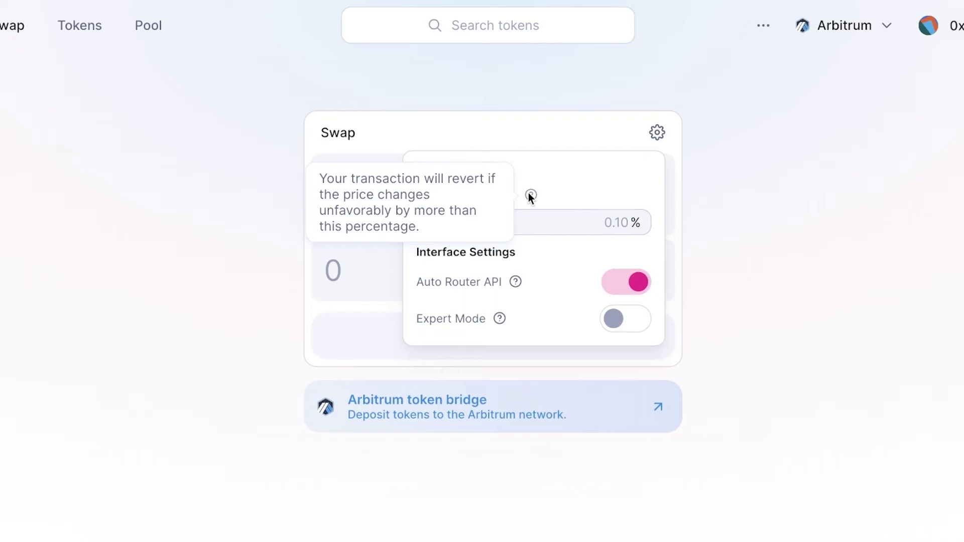
{"action": "left_click", "coordinate": [724, 296]}
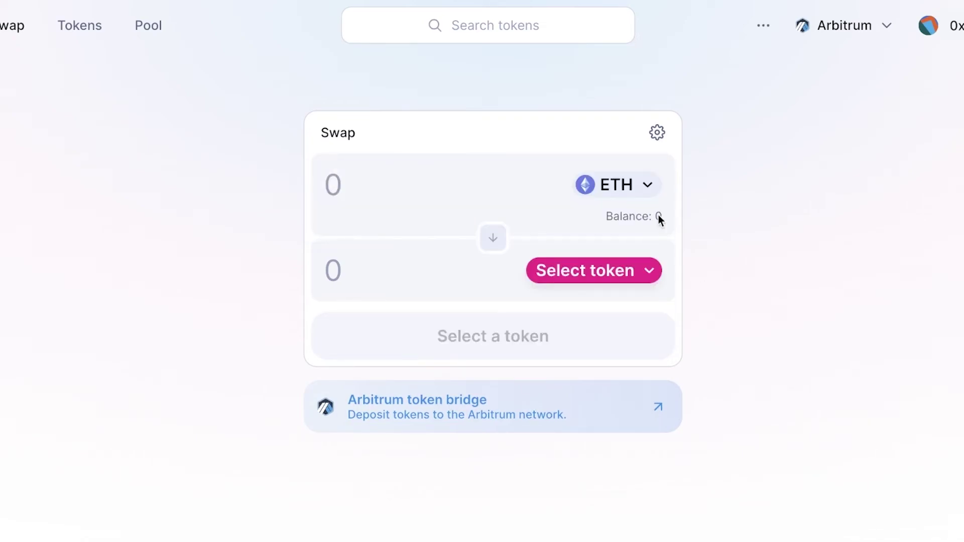
Choose Aave as the token to receive and check the Auto 0.10% slippage tolerance.
{"action": "left_click", "coordinate": [604, 277]}
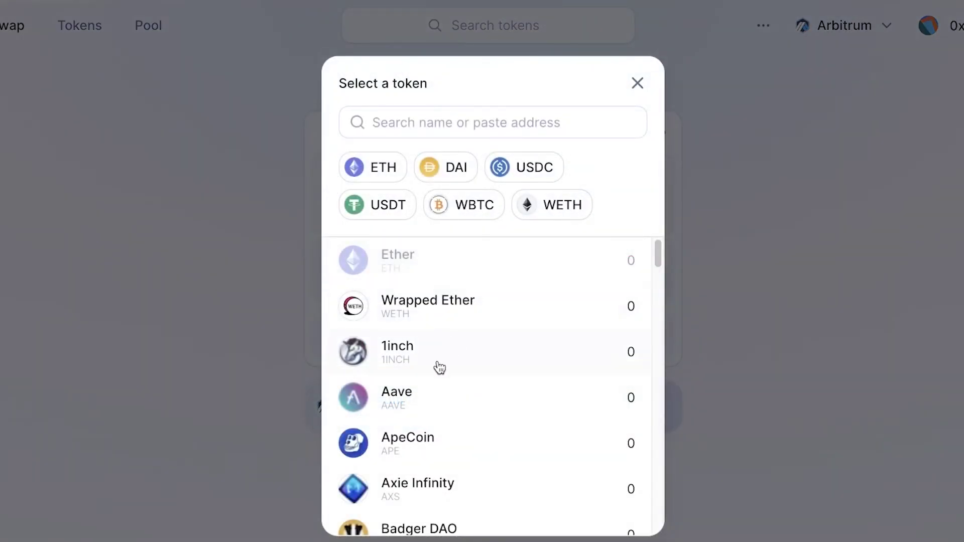
{"action": "left_click", "coordinate": [440, 394]}
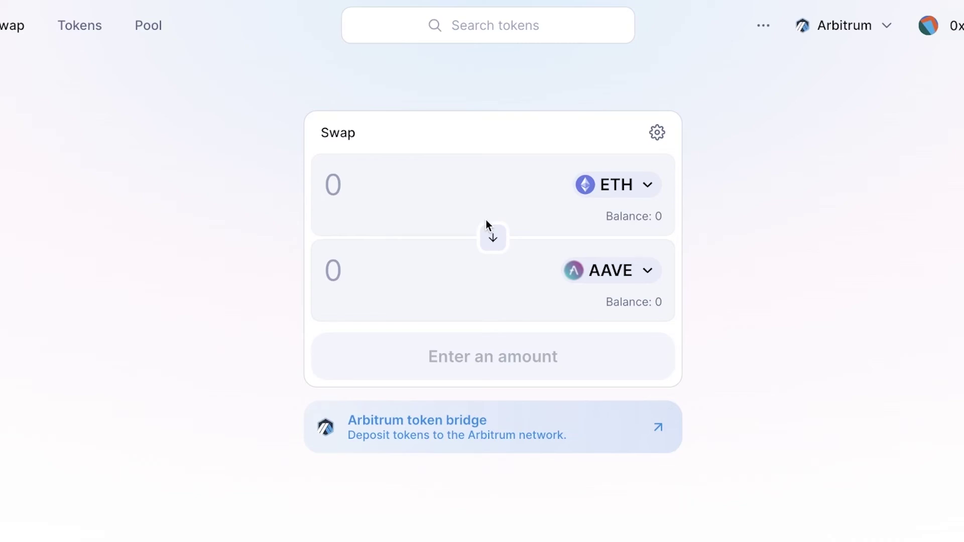
{"action": "left_click", "coordinate": [656, 133]}
{"action": "left_click", "coordinate": [545, 220]}
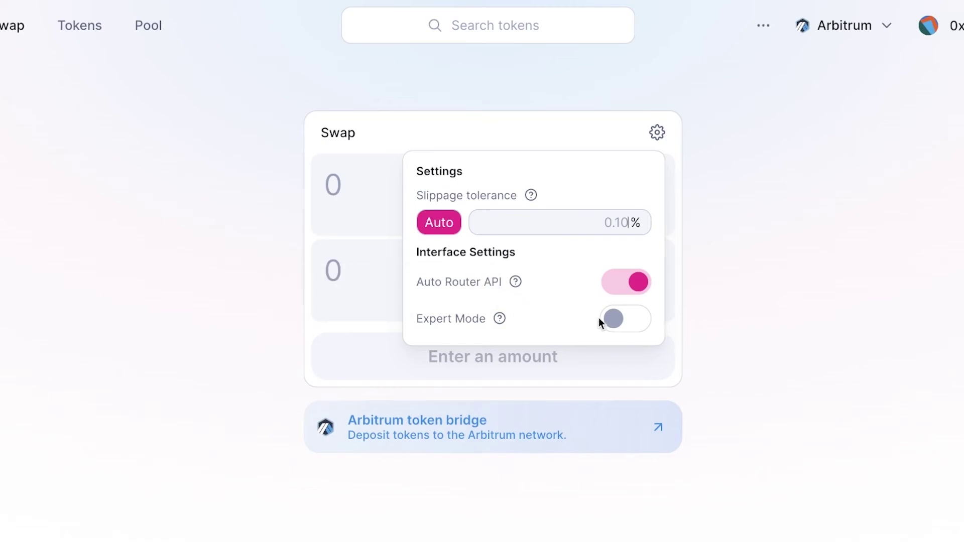
Enable Expert Mode by entering 'confirm' in the prompt, returning to the ETH-to-AAVE swap form.
{"action": "left_click", "coordinate": [613, 322]}
{"action": "left_click", "coordinate": [555, 393]}
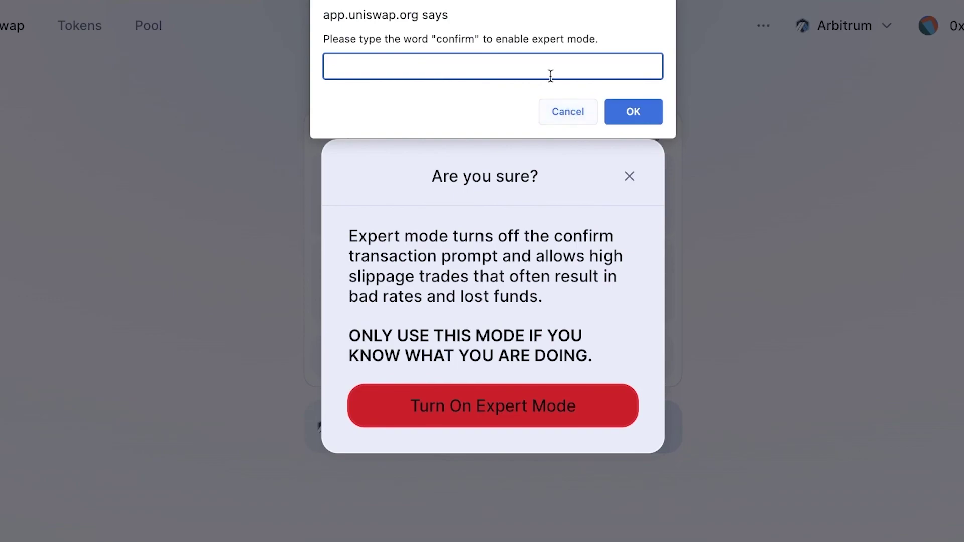
{"action": "type", "text": "confirm"}
{"action": "key", "text": "Return"}
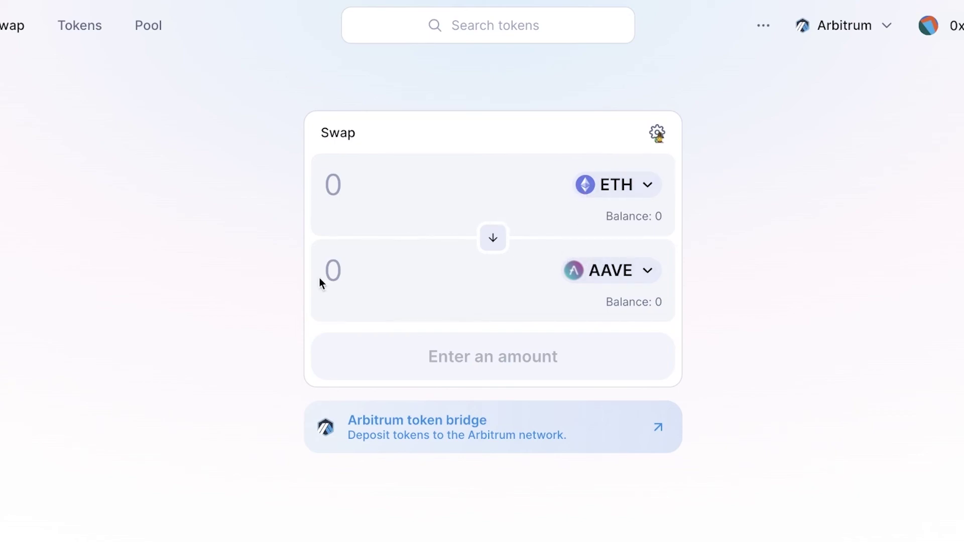
{"action": "left_click", "coordinate": [354, 270]}
{"action": "left_click", "coordinate": [400, 190]}
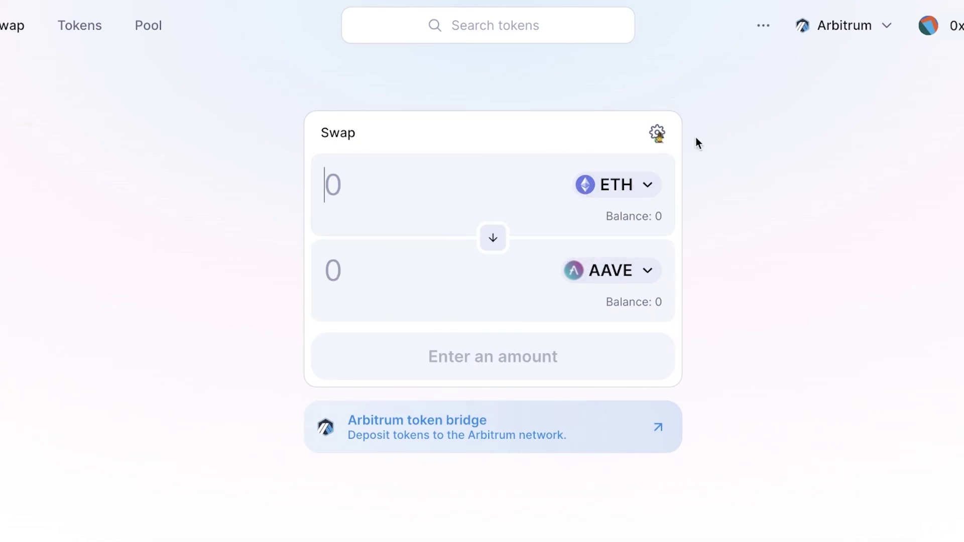